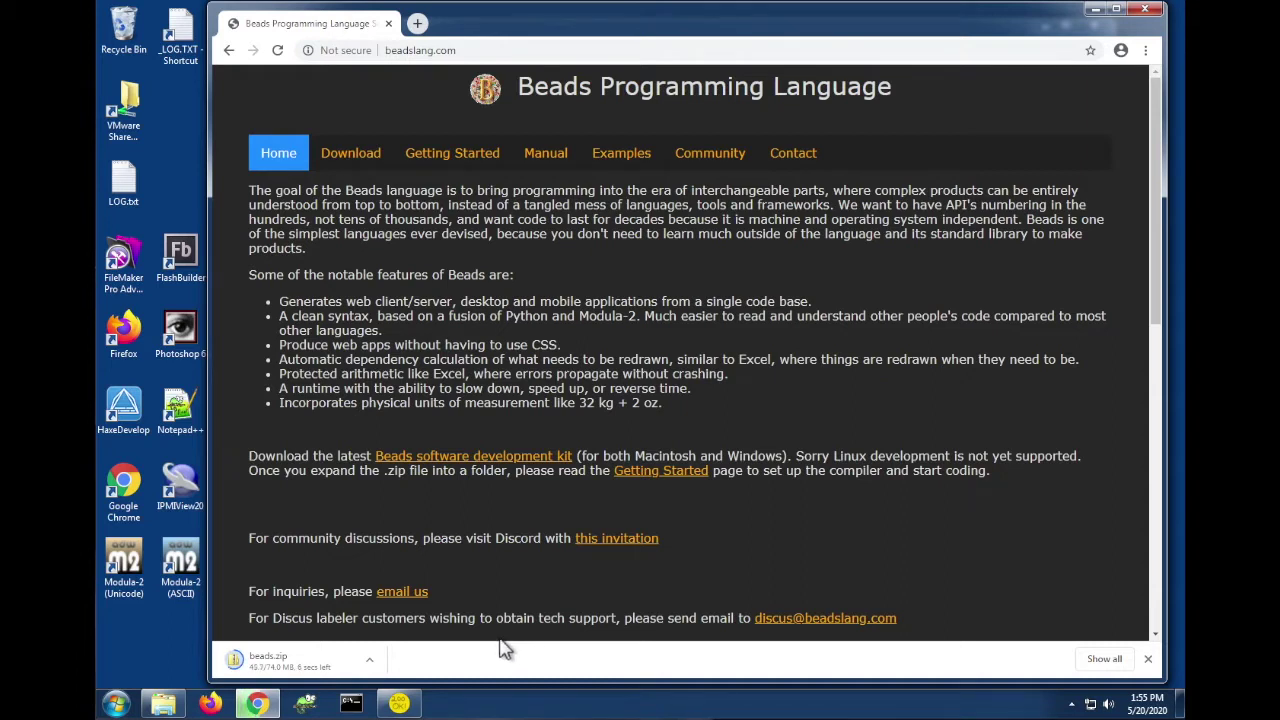
Step: Show the downloaded beads.zip in its containing folder and start extracting all of its contents
left_click(369, 661)
left_click(411, 610)
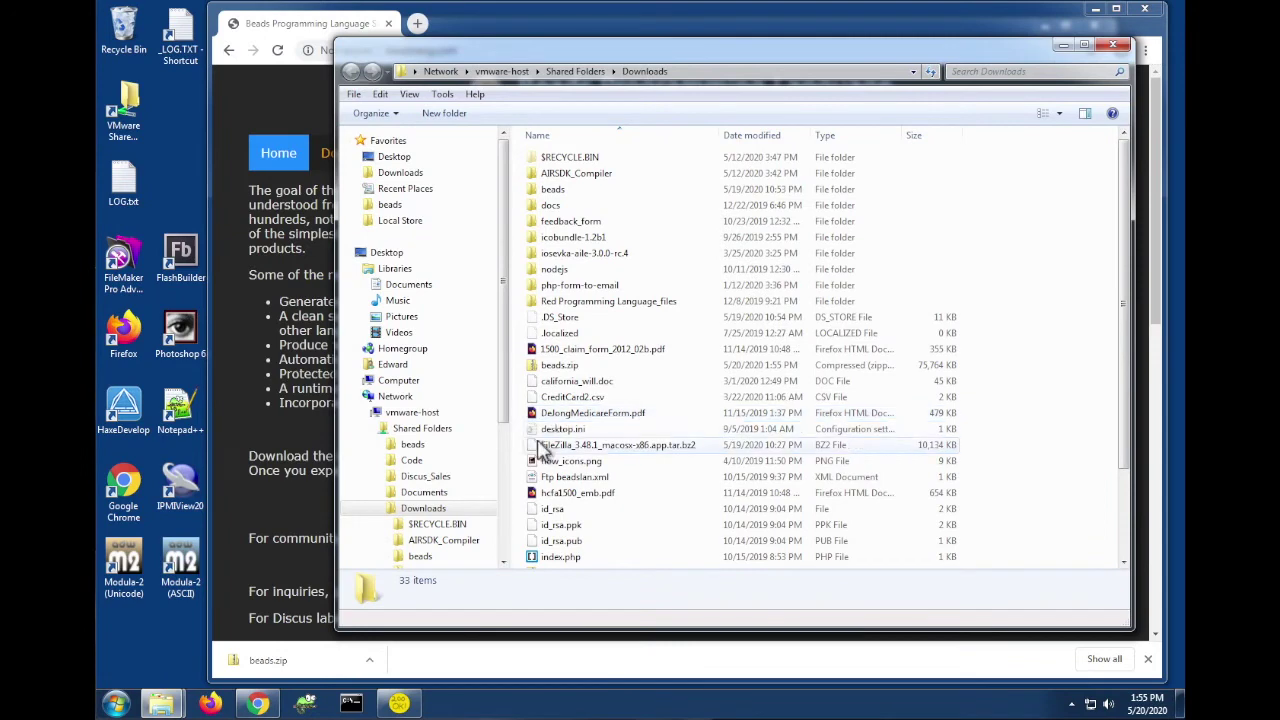
left_click(535, 366)
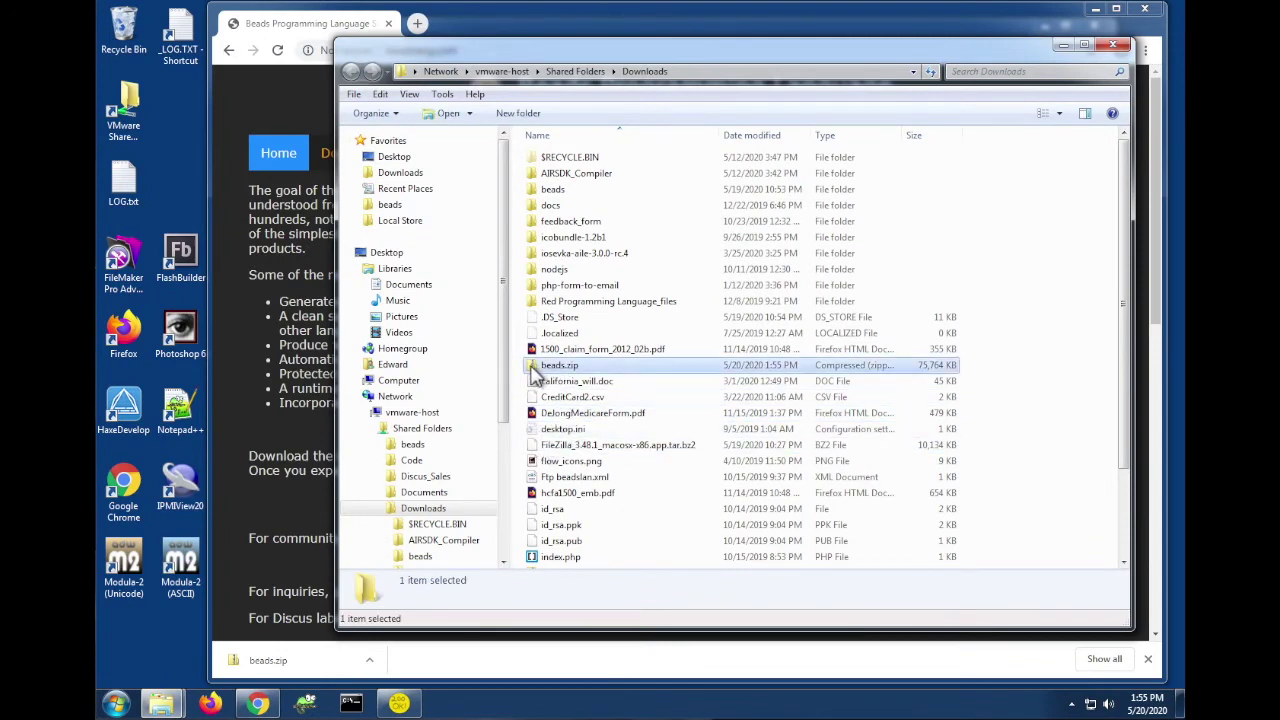
double_click(537, 368)
right_click(537, 368)
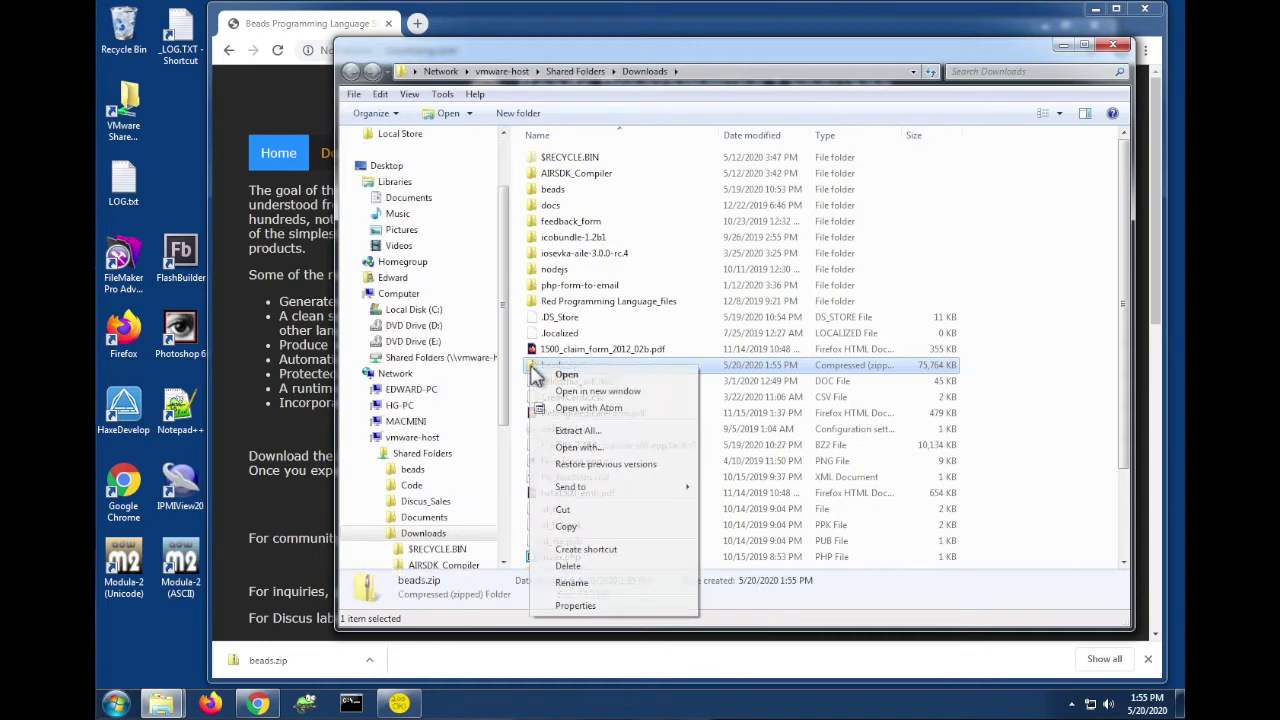
left_click(589, 431)
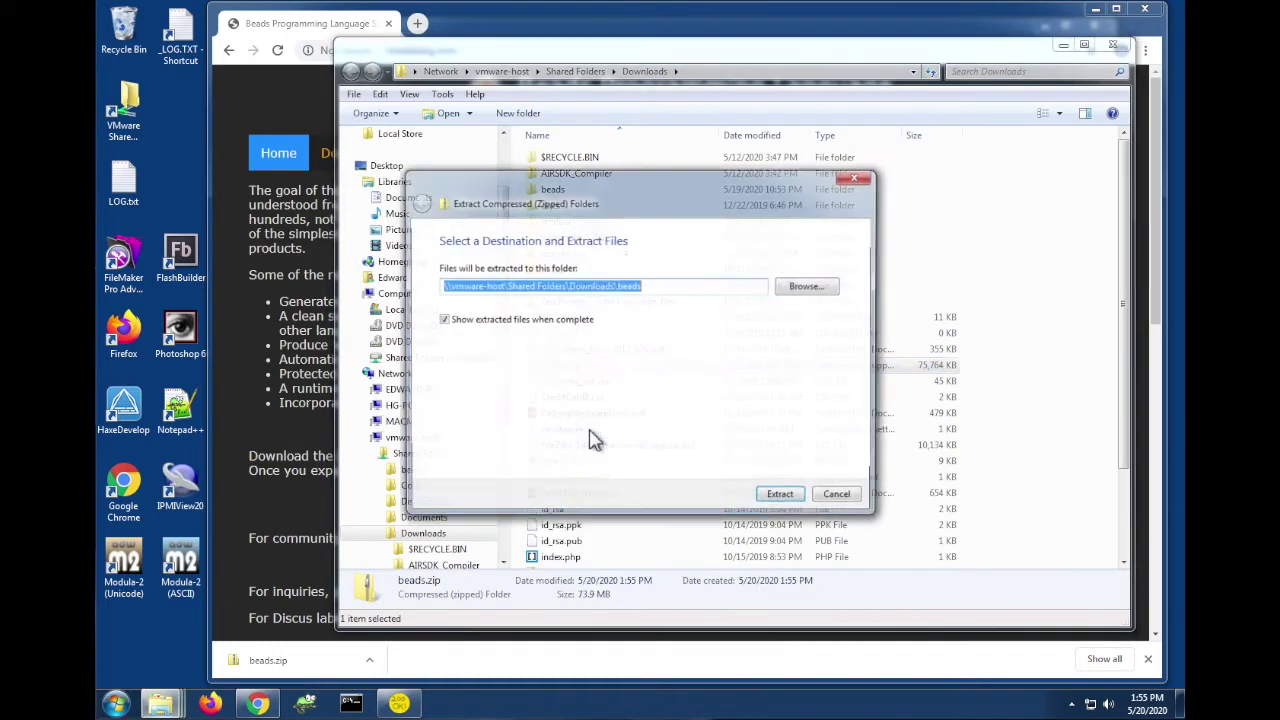
Step: Choose the C:\dev folder on the local disk as the destination and extract the archive there
left_click(651, 289)
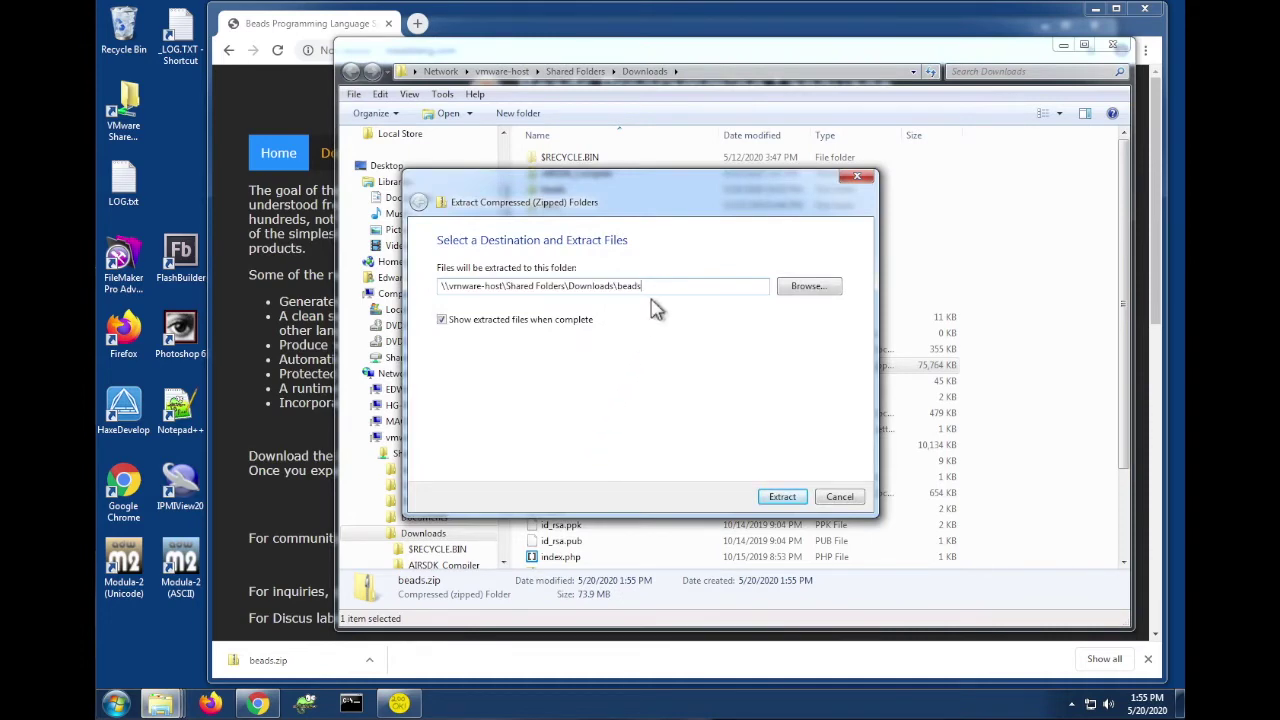
left_click(810, 290)
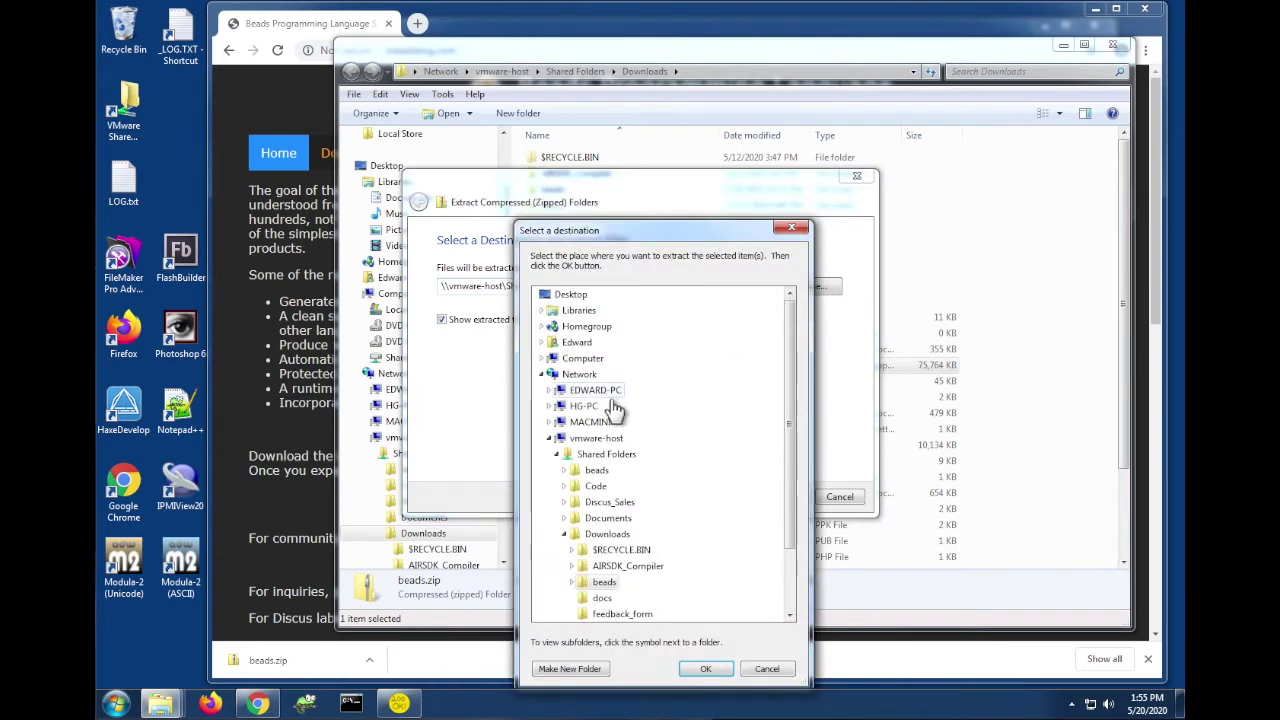
left_click(543, 359)
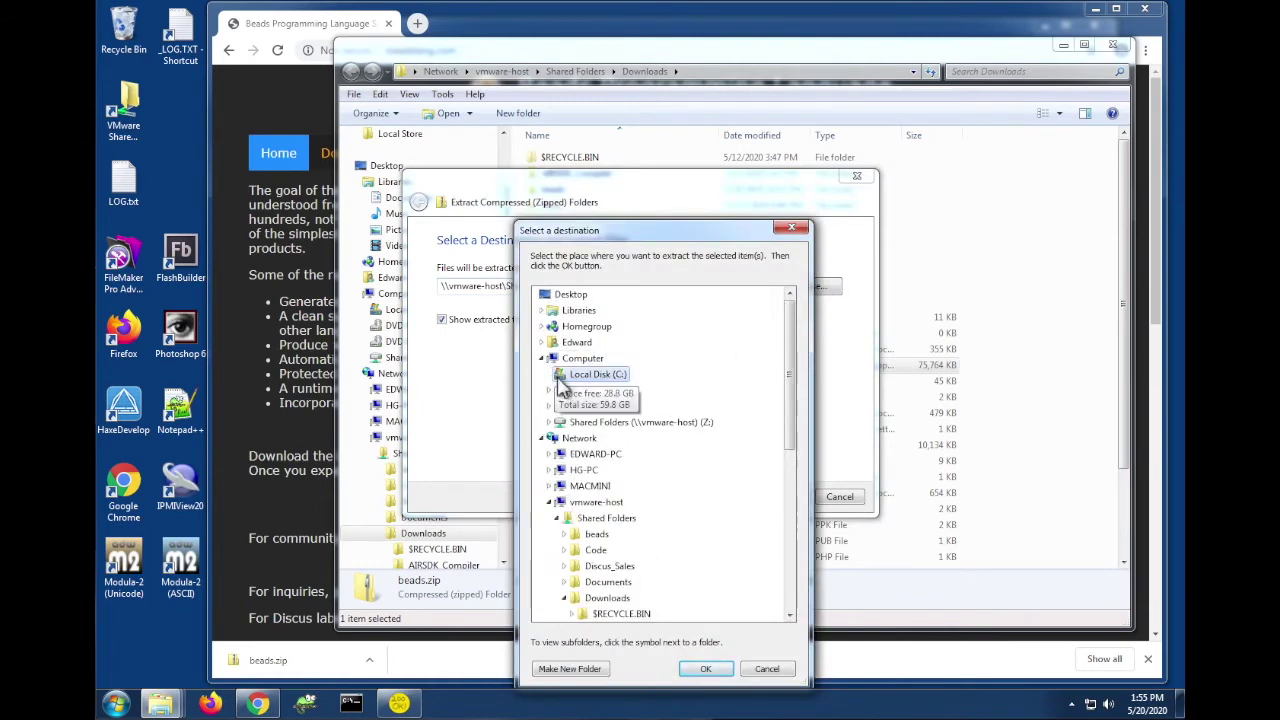
double_click(556, 378)
double_click(576, 407)
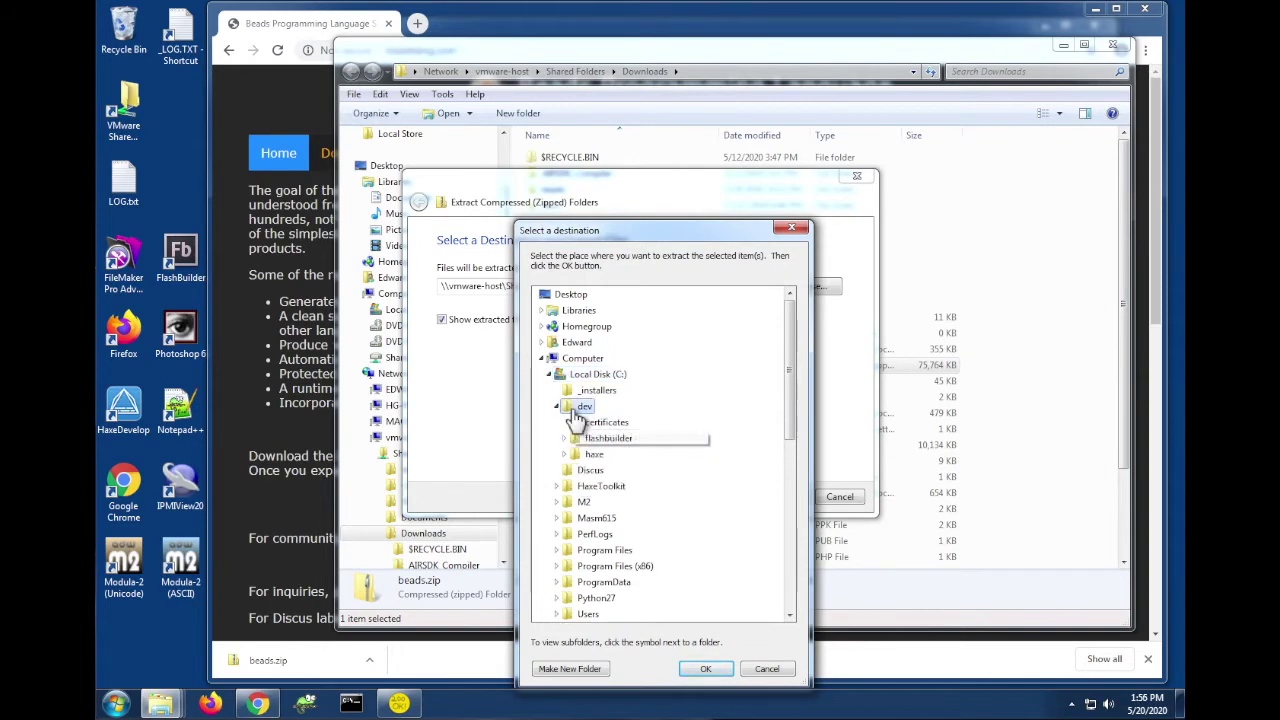
left_click(705, 668)
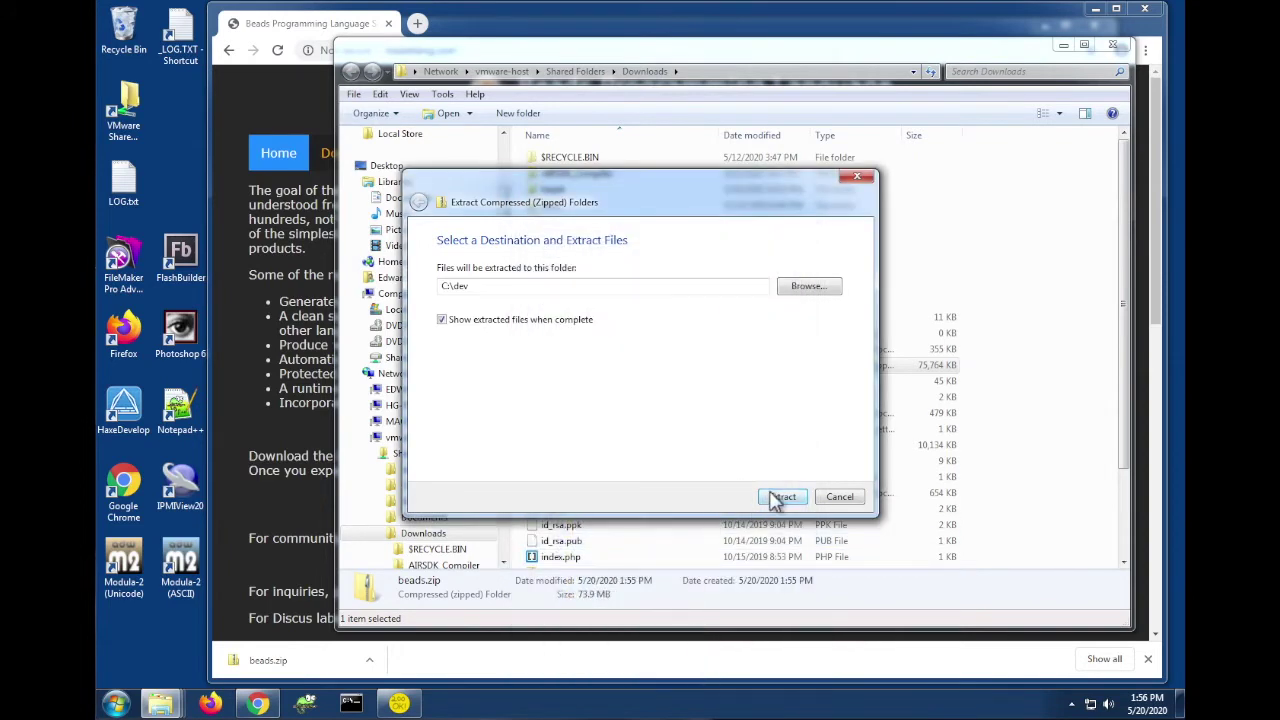
left_click(780, 498)
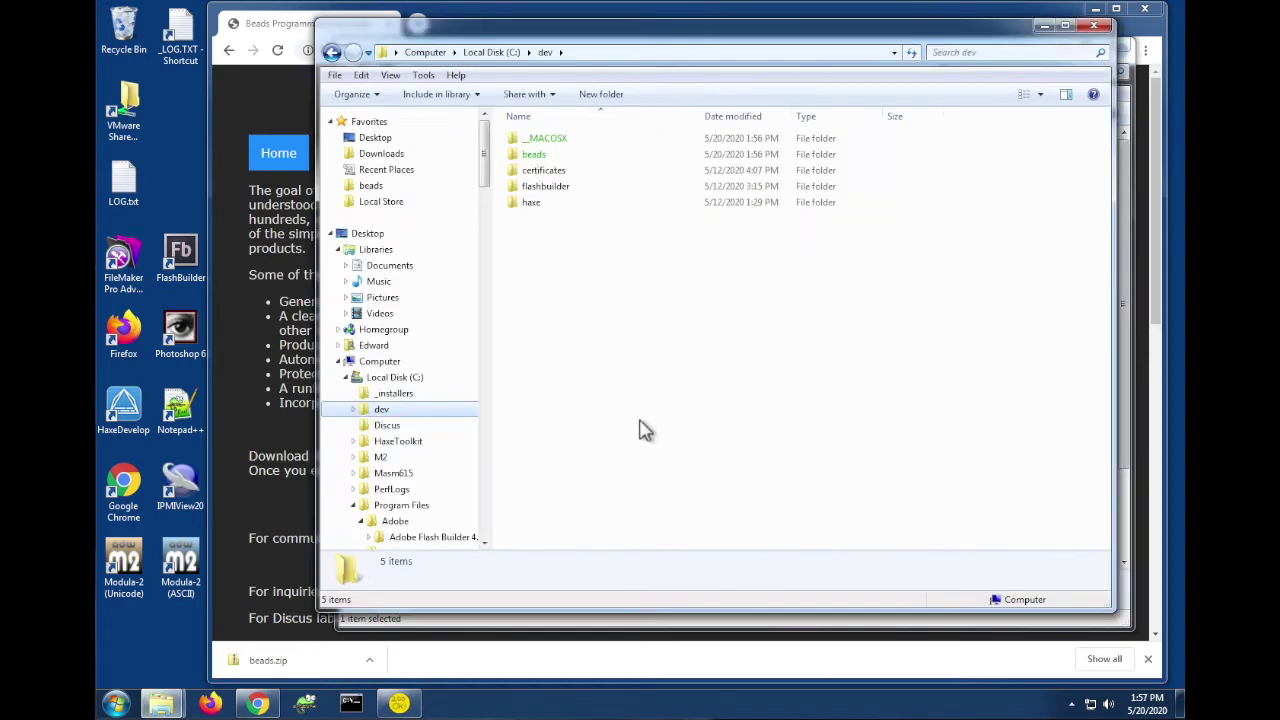
Step: Open the hello sample folder inside the projects folder of C:\dev\beads
left_click(356, 410)
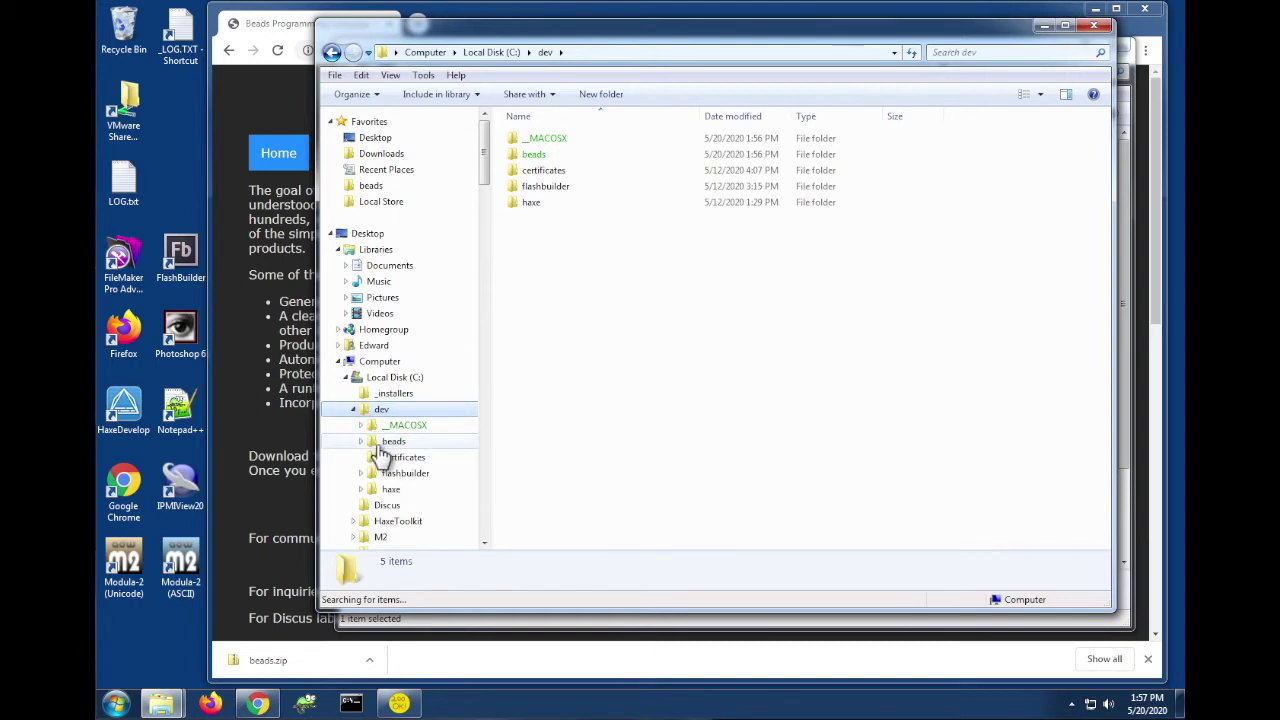
left_click(384, 446)
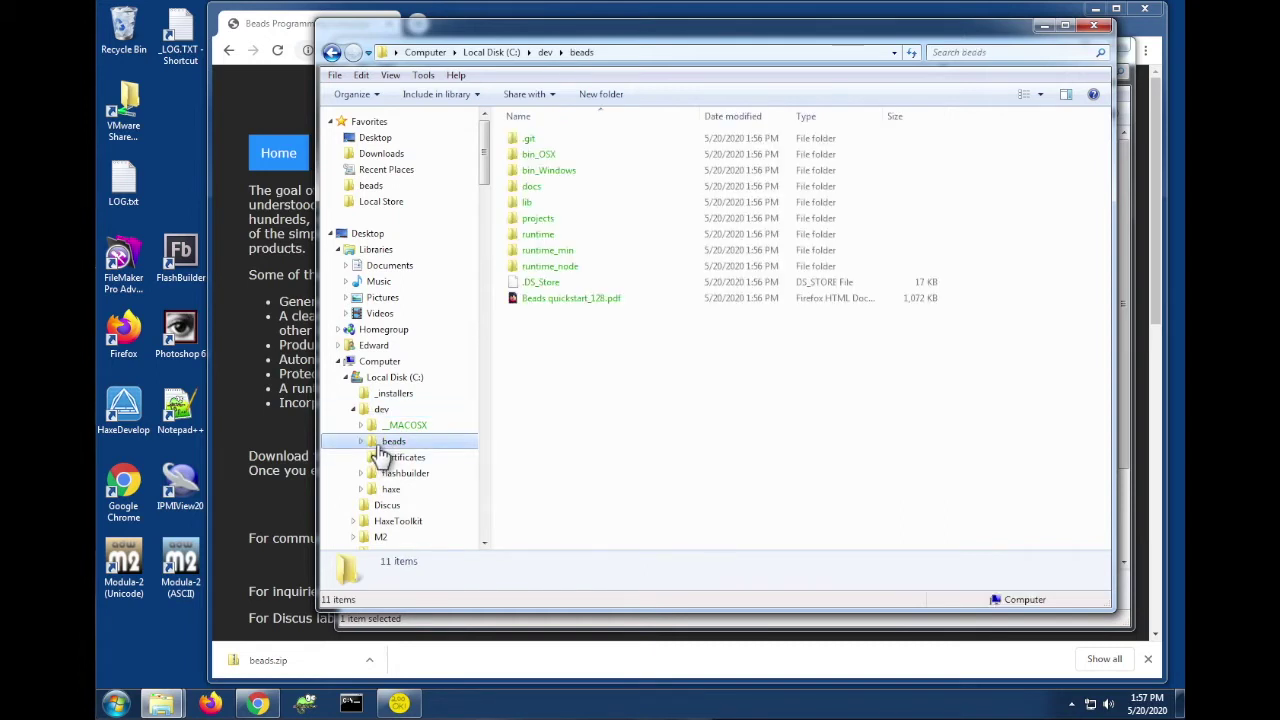
double_click(522, 226)
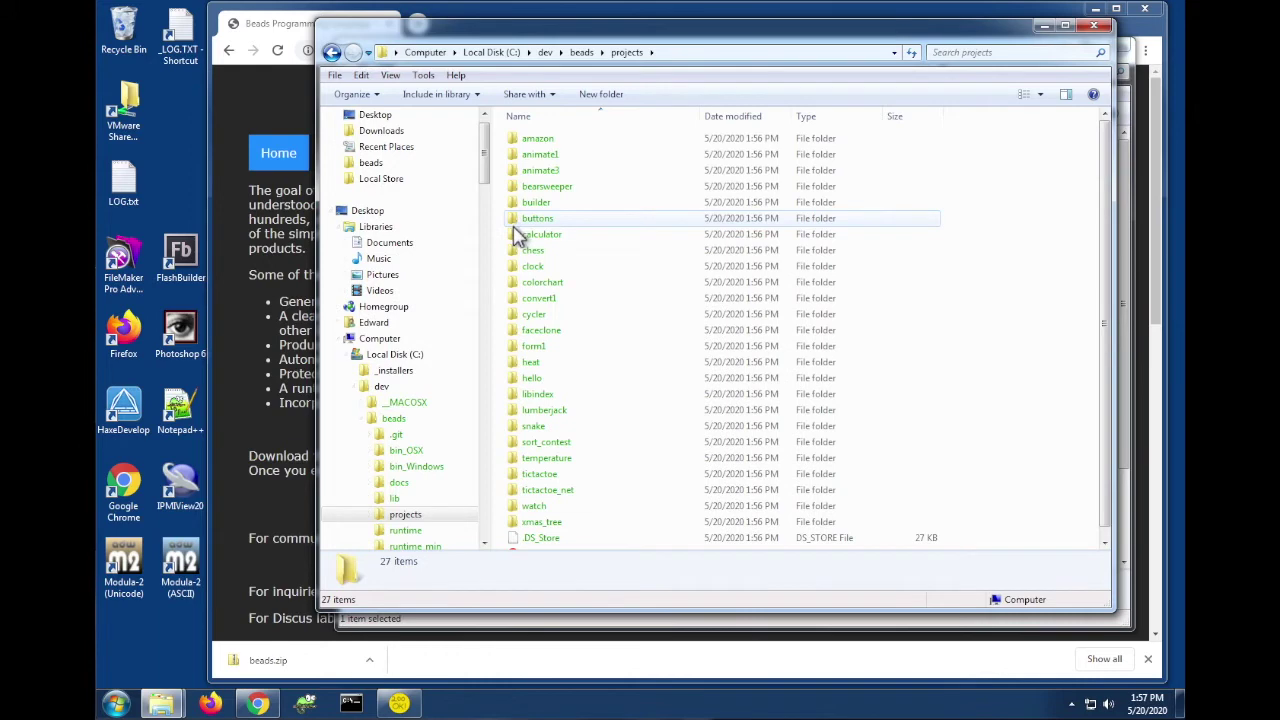
left_click(513, 382)
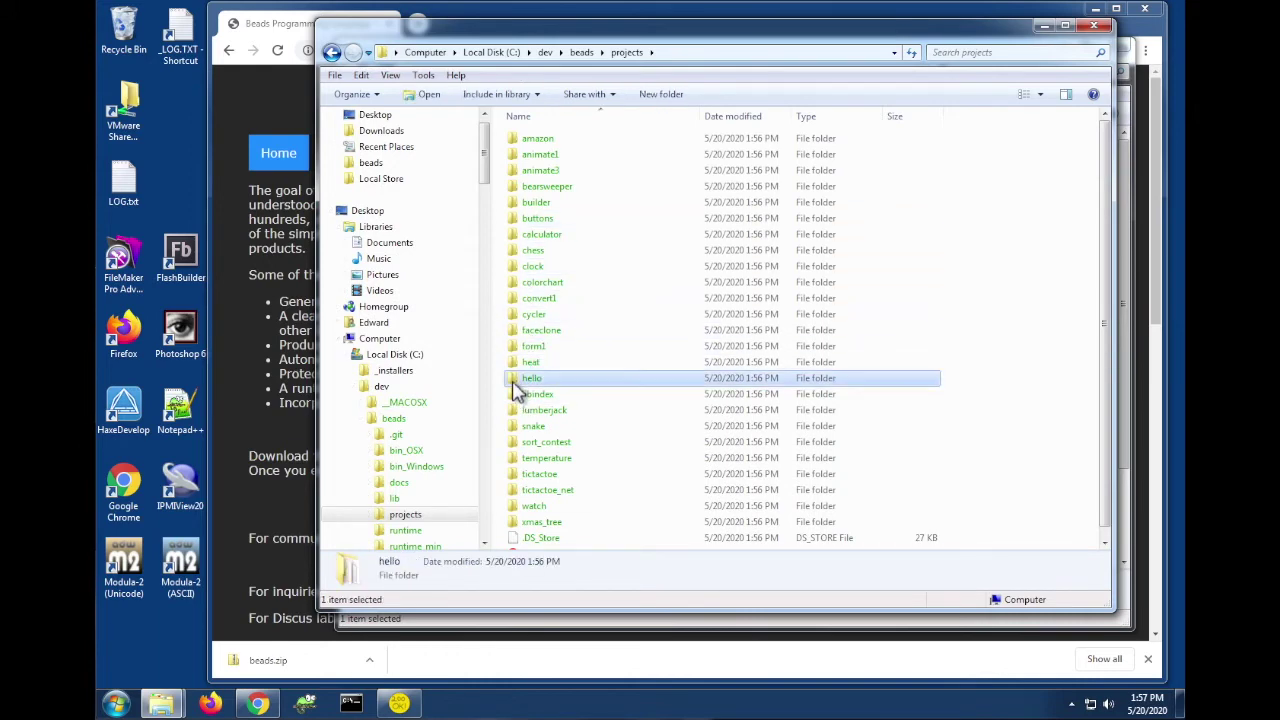
double_click(513, 384)
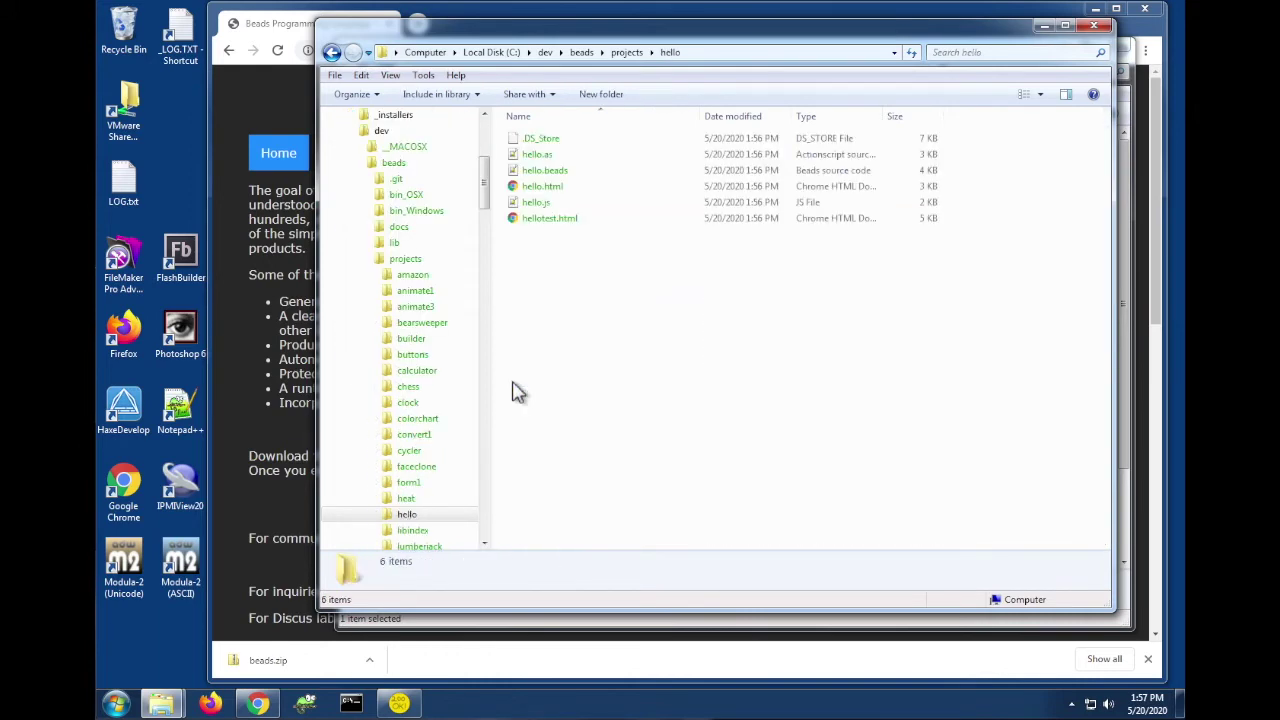
Step: Set Notepad++ as the default program for hello.beads in its properties, and check it by opening and closing the file
left_click(519, 172)
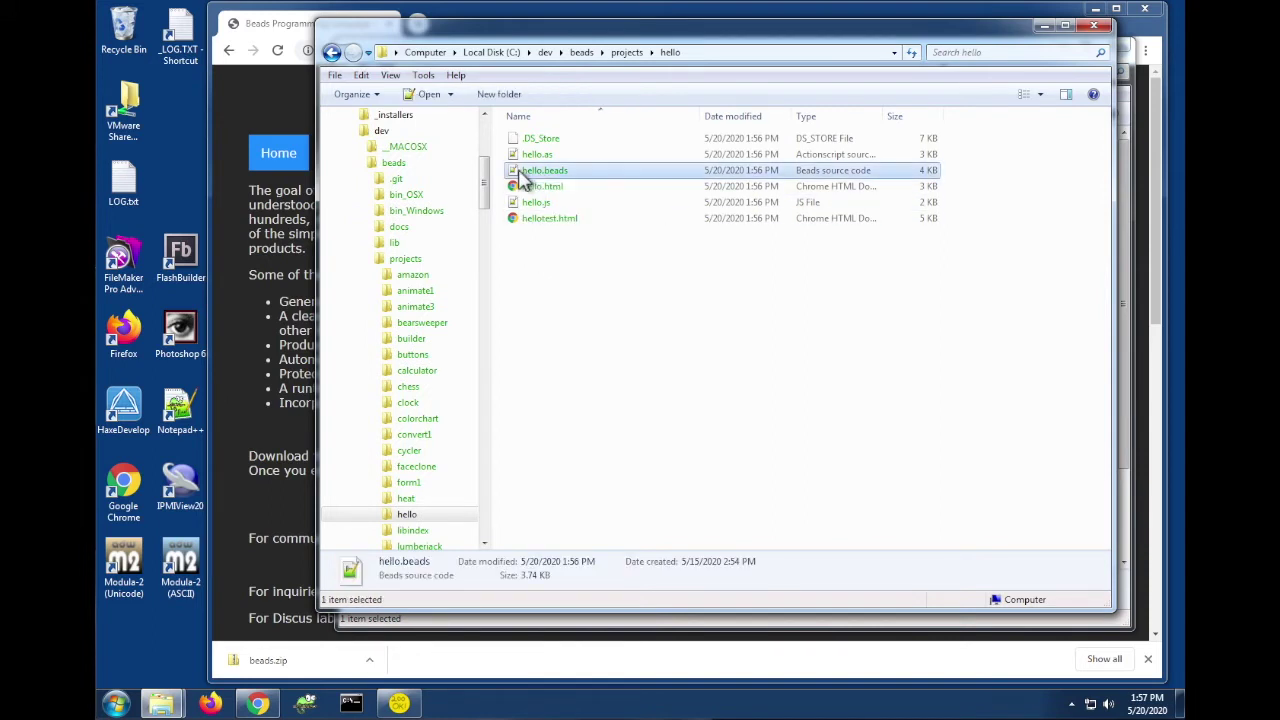
right_click(514, 177)
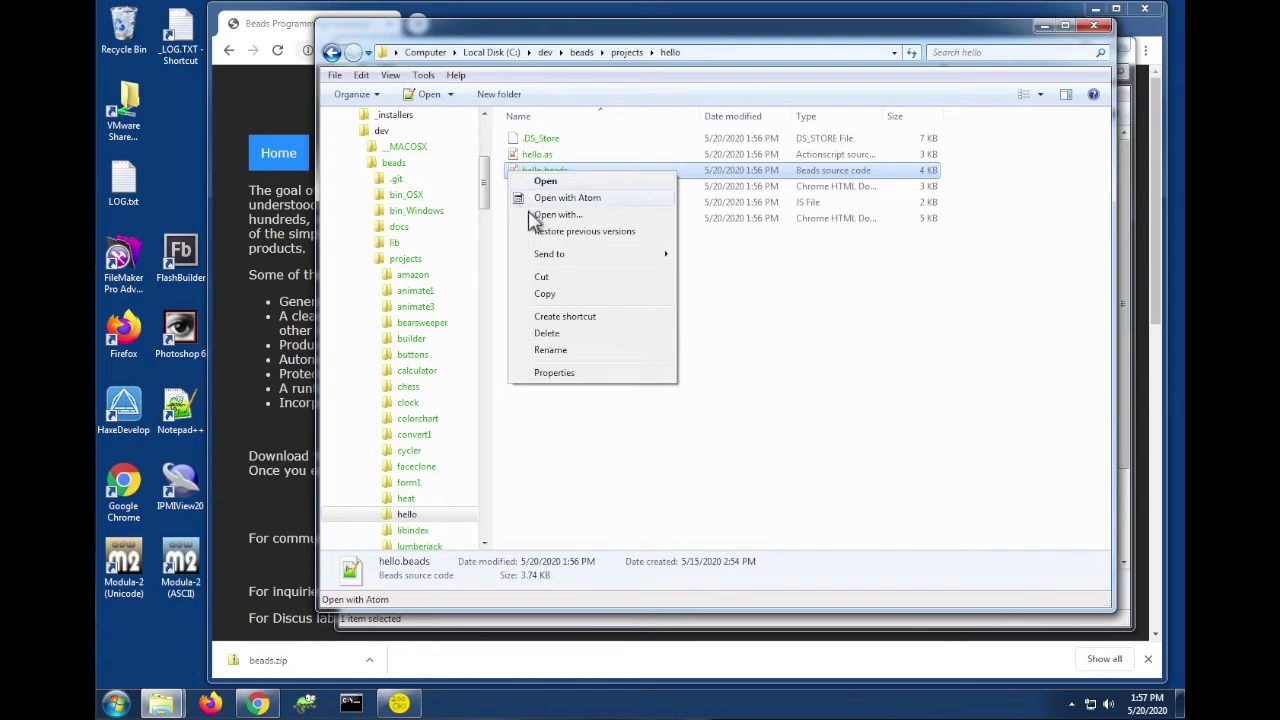
left_click(568, 374)
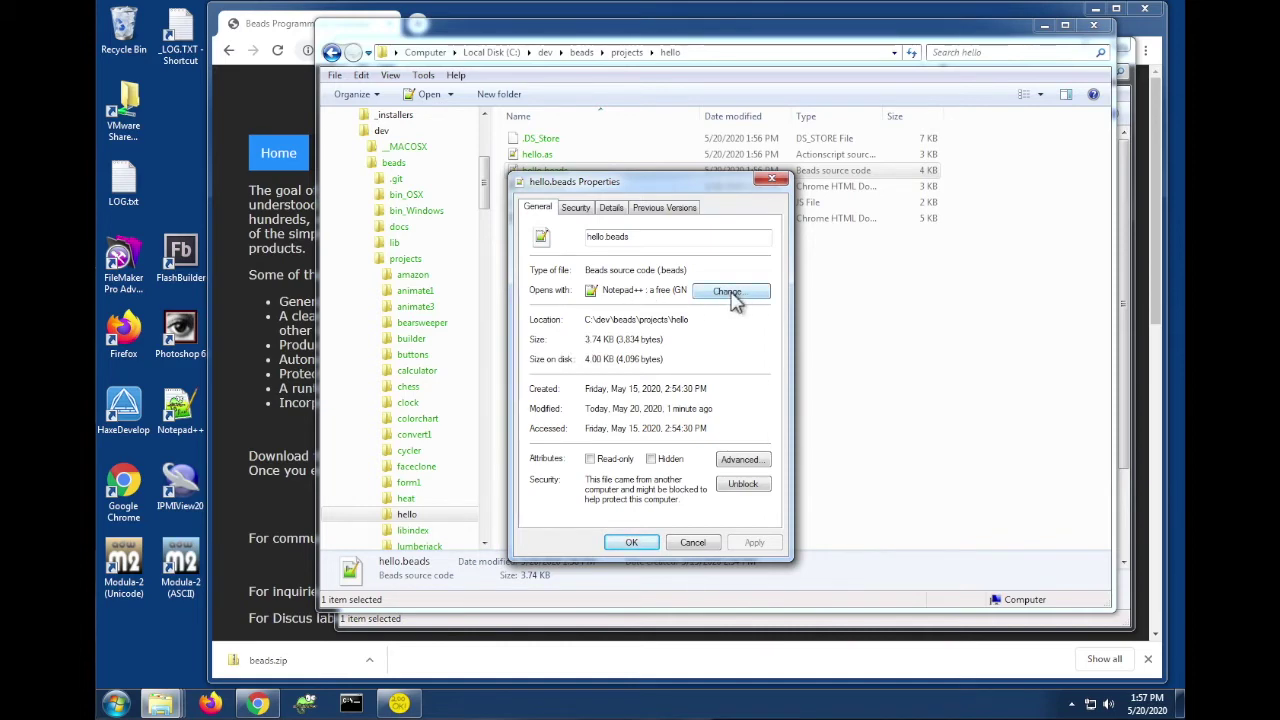
left_click(733, 298)
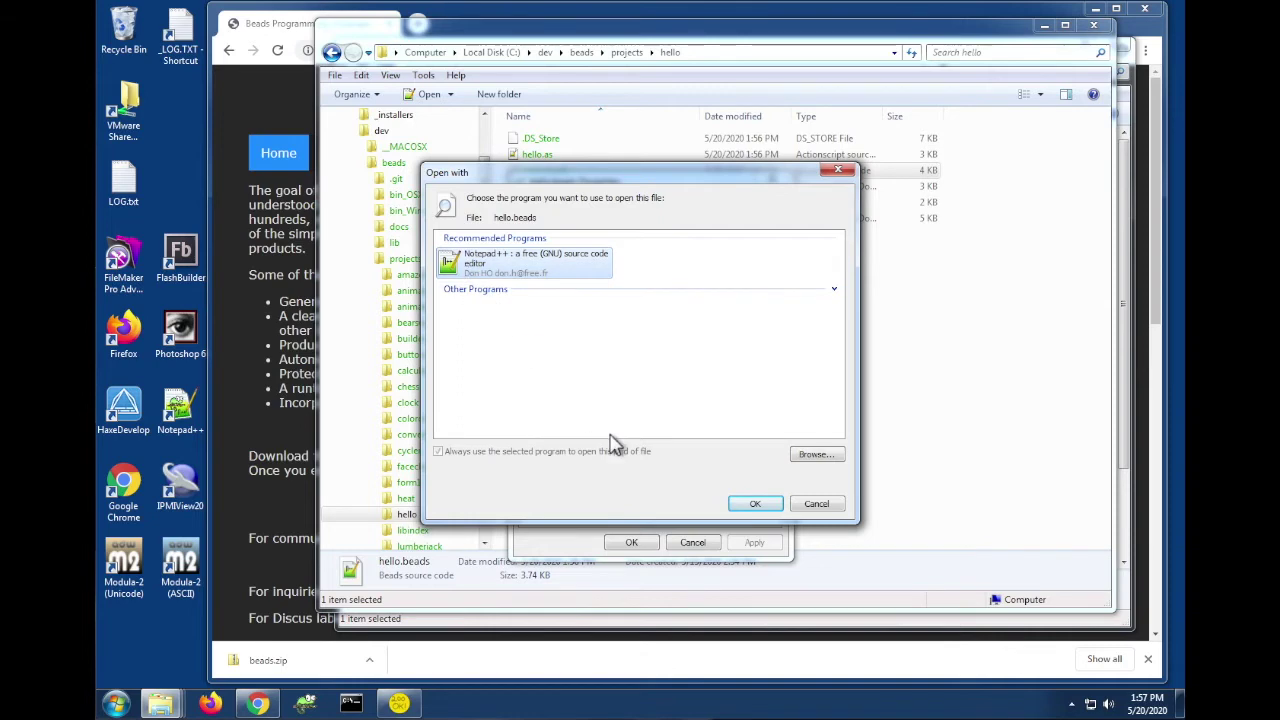
left_click(757, 505)
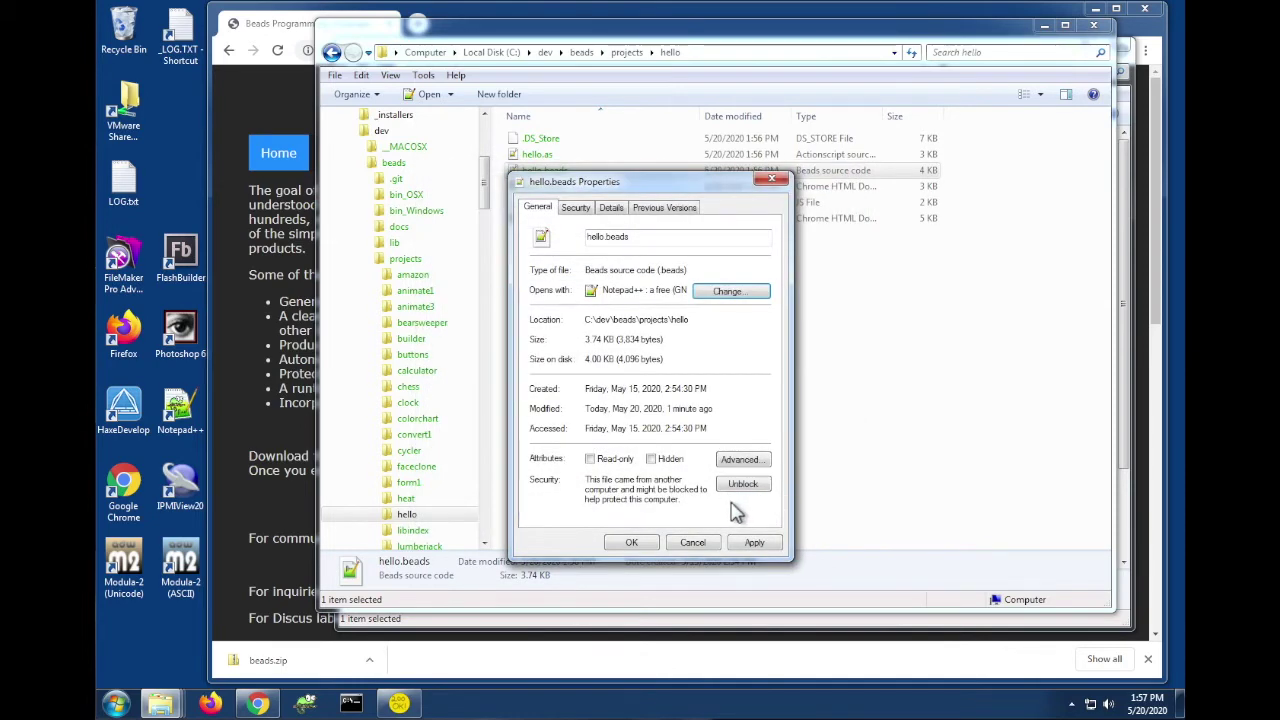
left_click(634, 543)
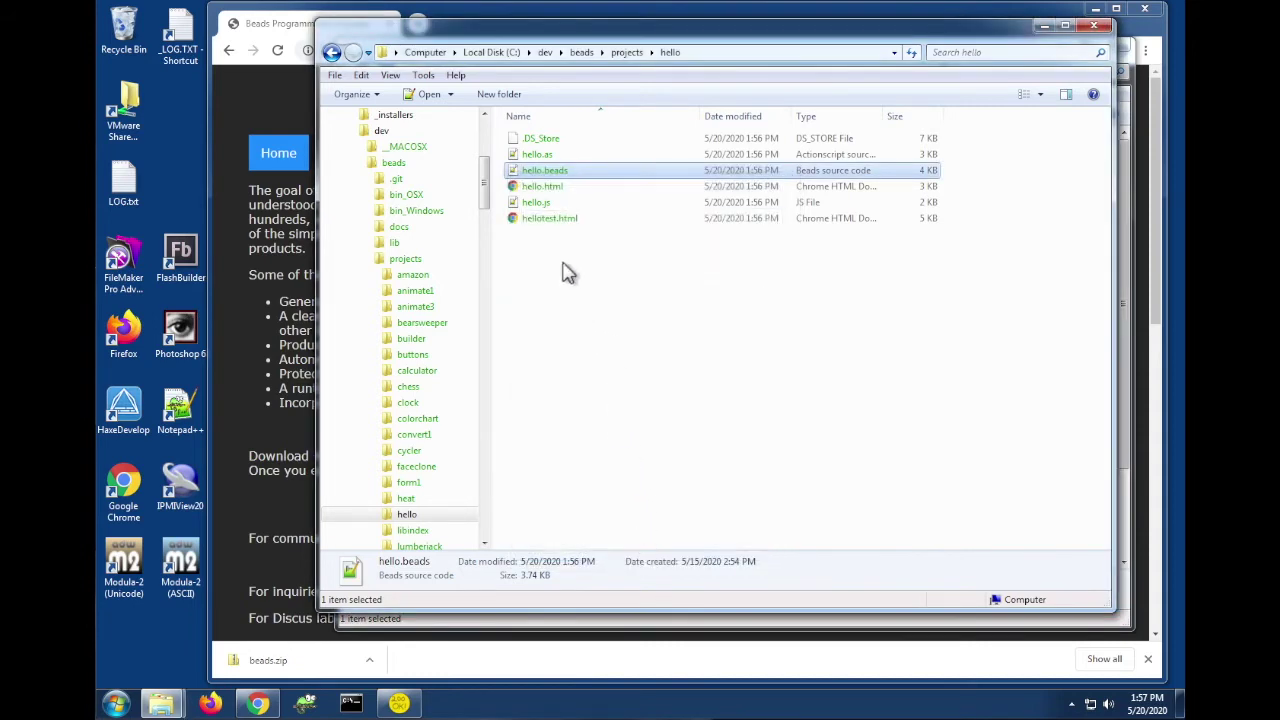
double_click(514, 172)
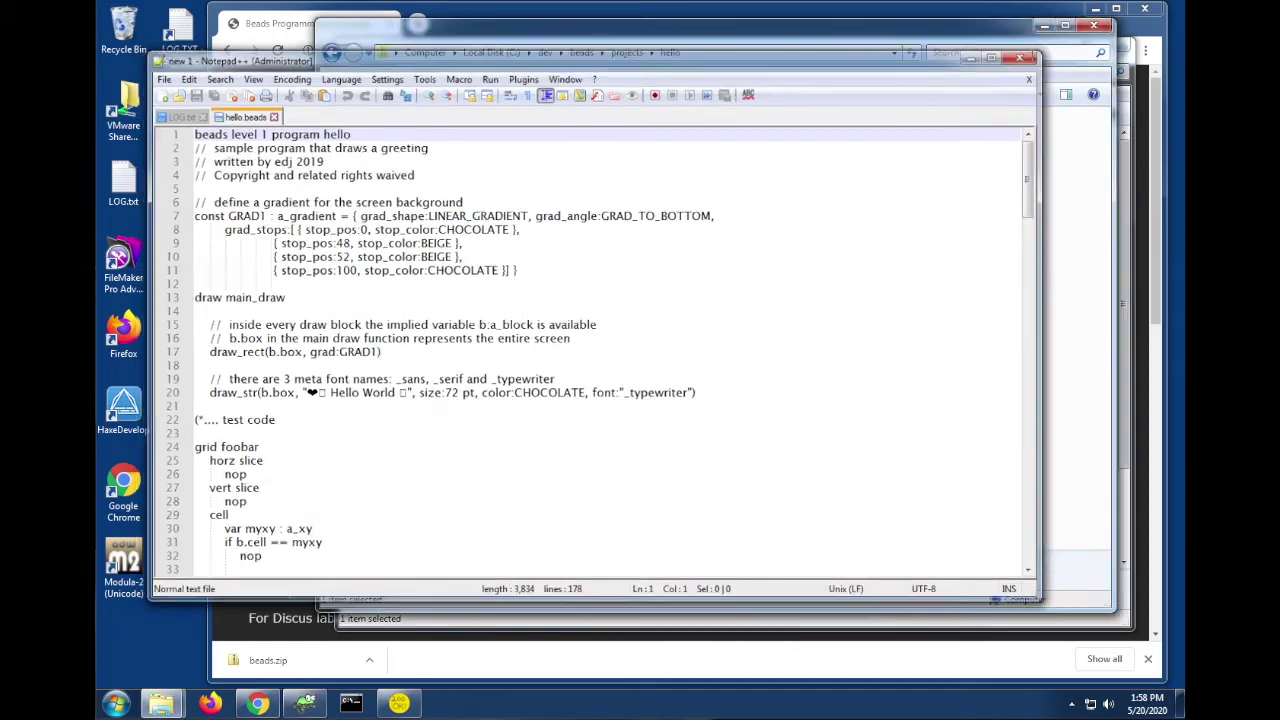
left_click(1026, 56)
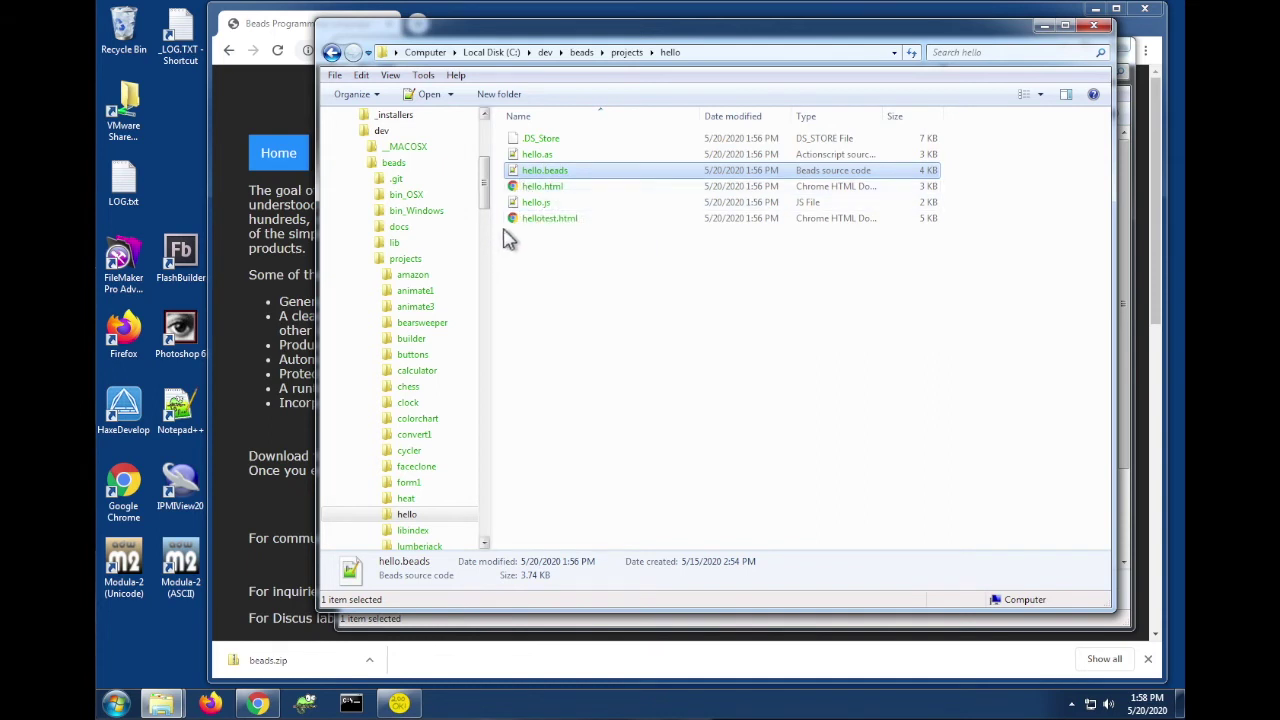
Step: Create a shortcut to beads.exe from the bin_Windows folder of beads and move it to the desktop
left_click(370, 259)
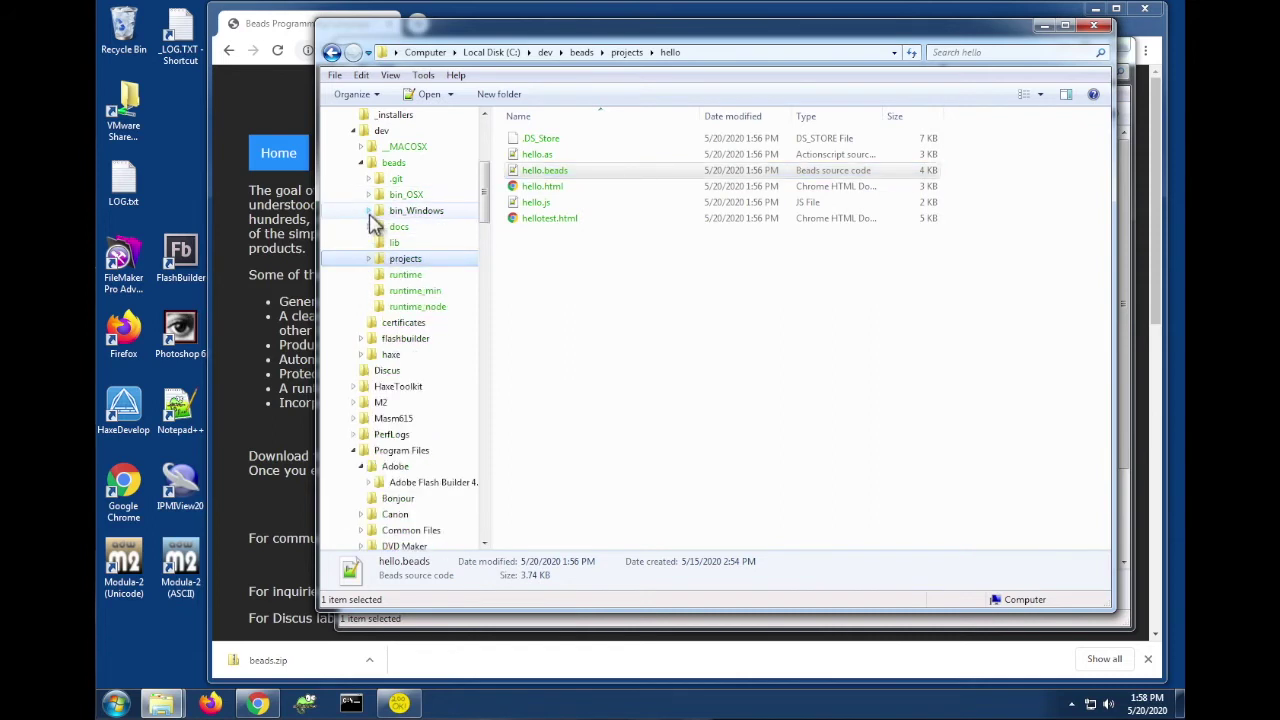
left_click(369, 211)
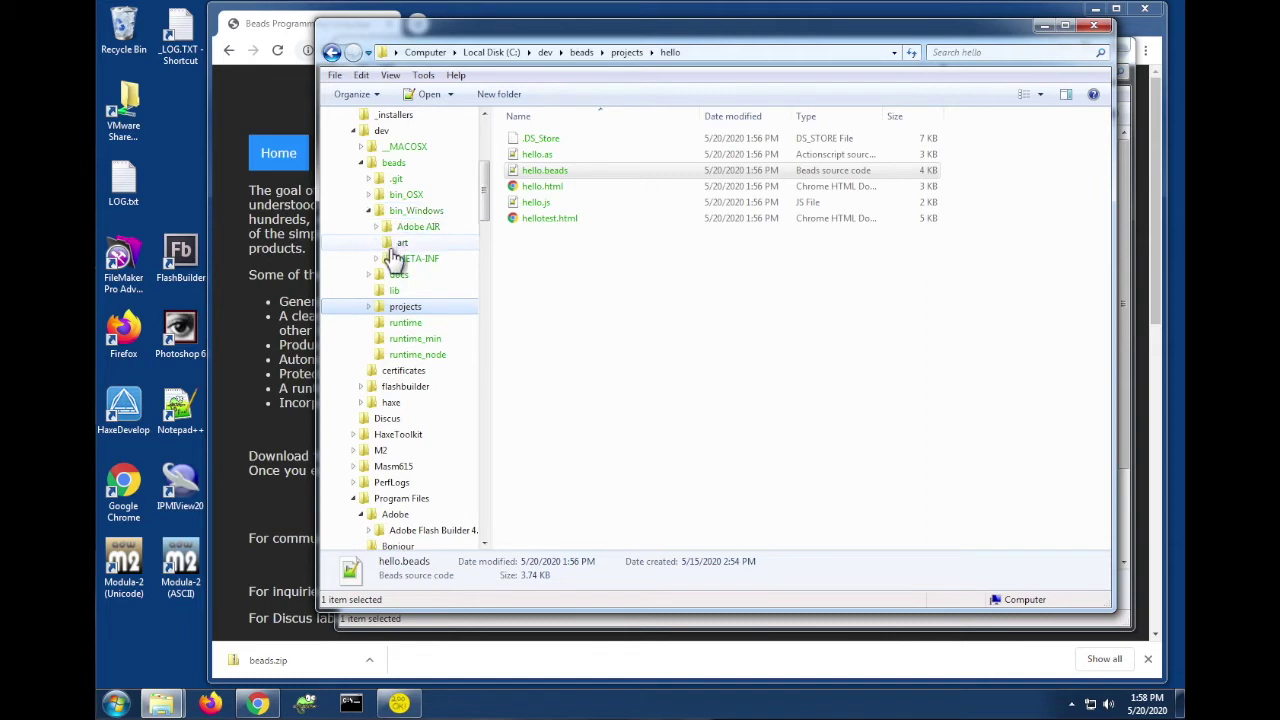
left_click(381, 213)
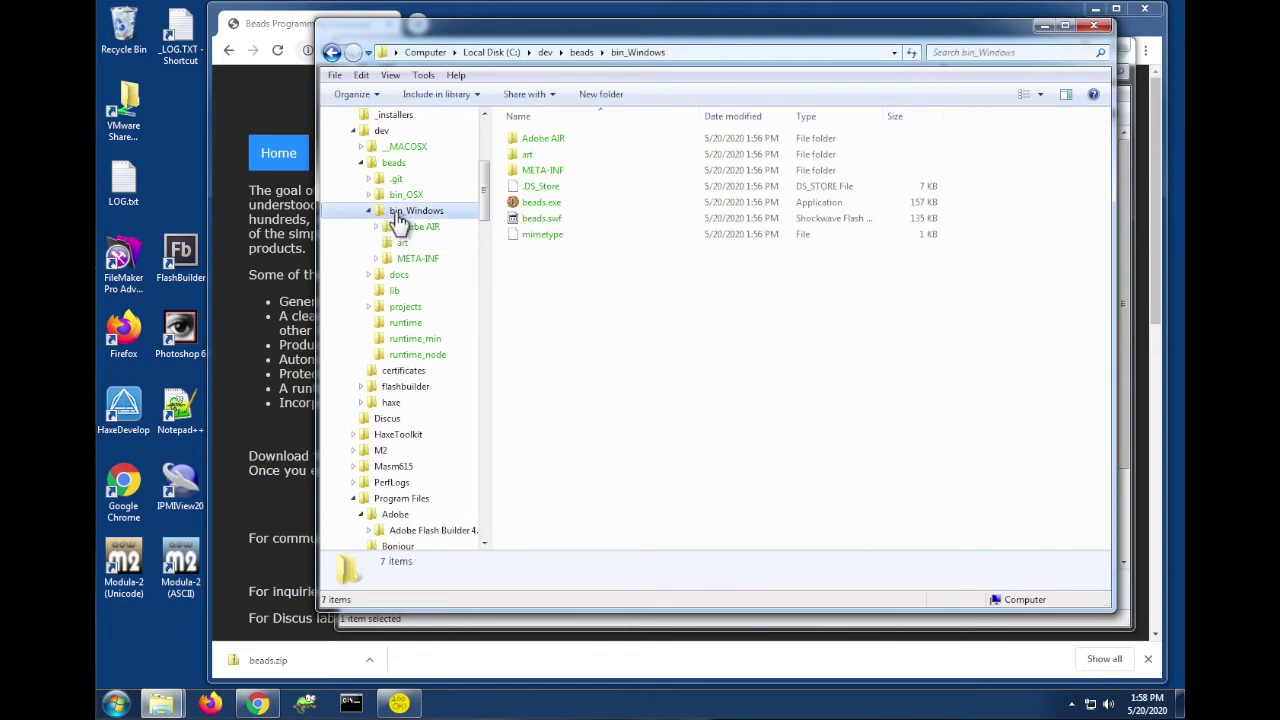
left_click(545, 205)
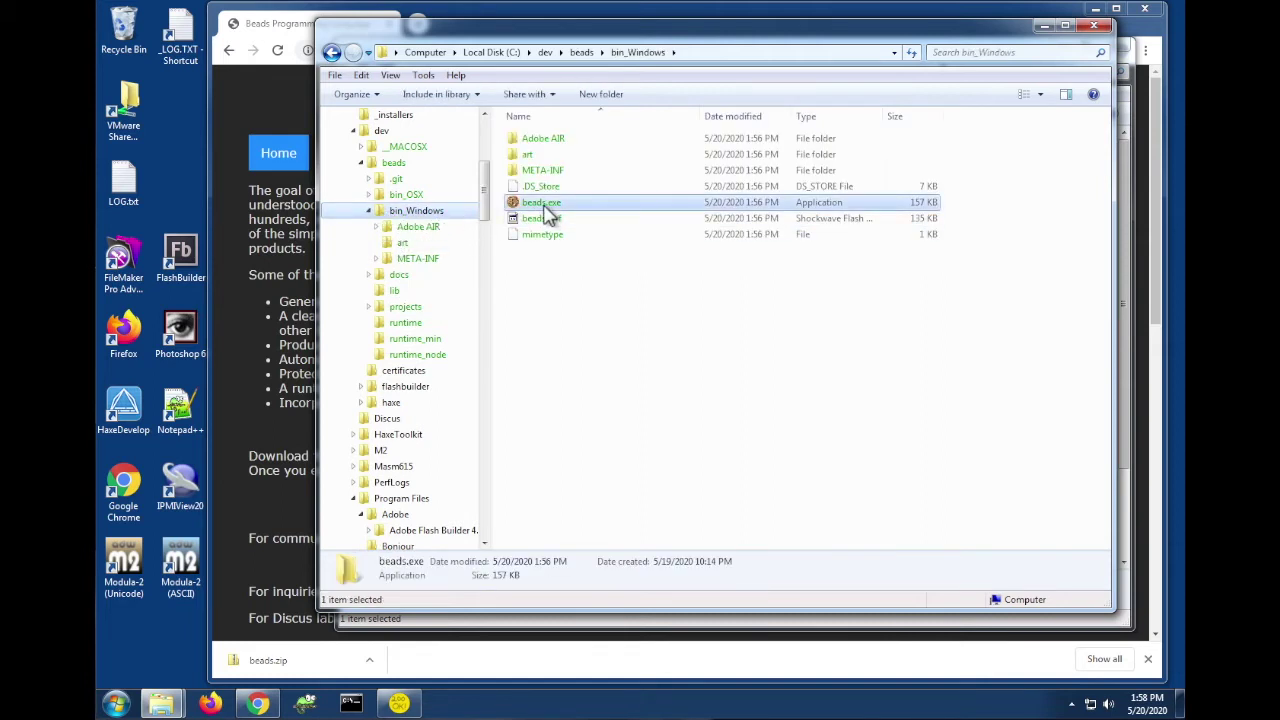
right_click(545, 206)
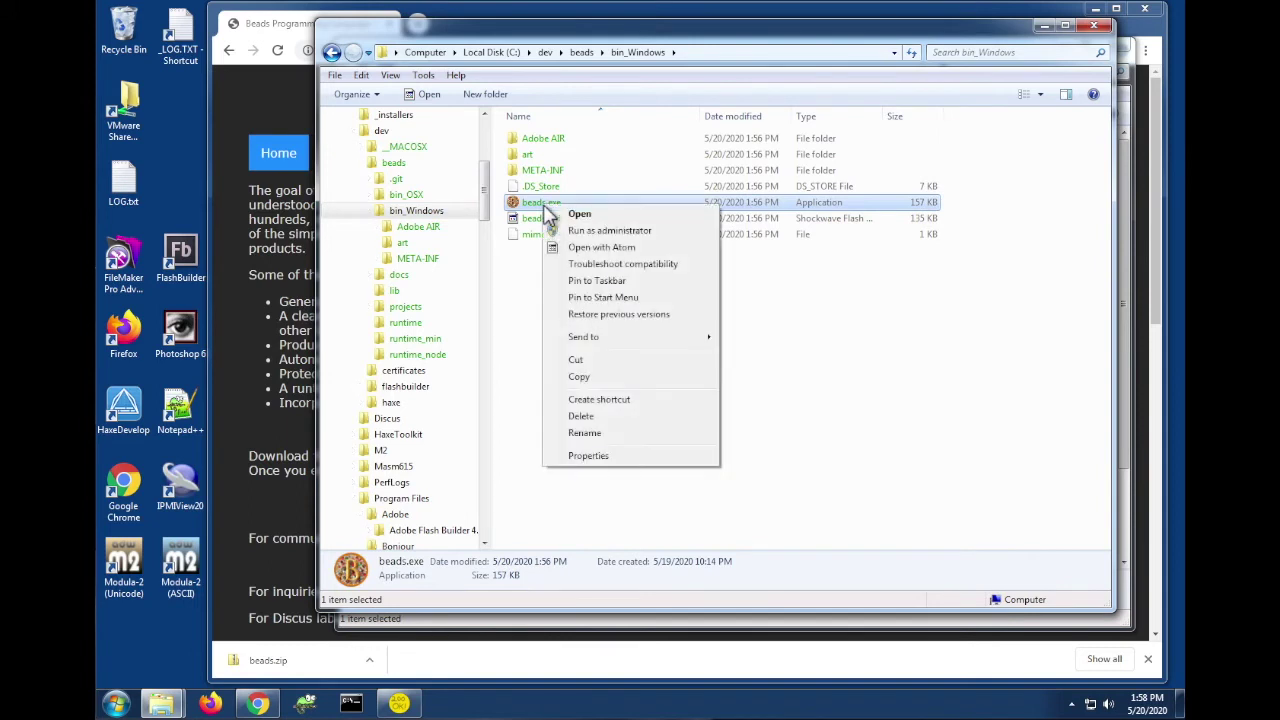
left_click(617, 402)
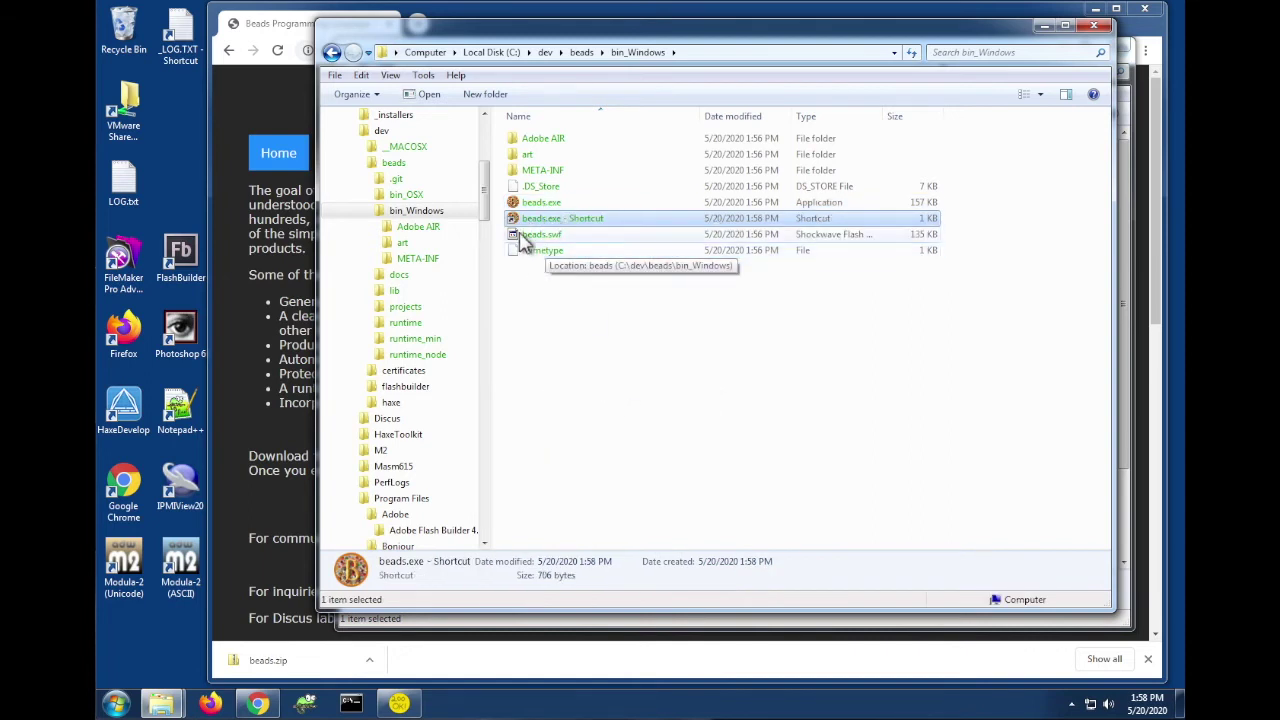
left_click_drag(517, 222, 177, 203)
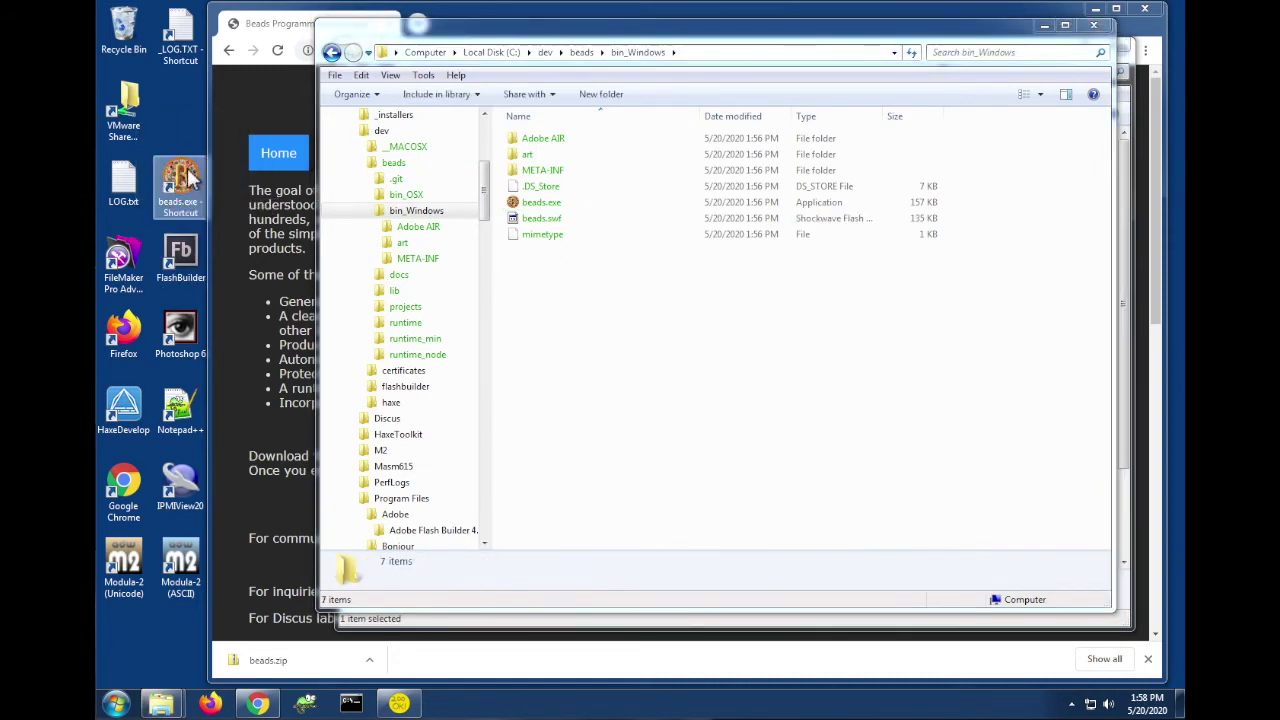
Step: Launch the Beads compiler from its desktop shortcut and allow the unverified program to run
double_click(190, 180)
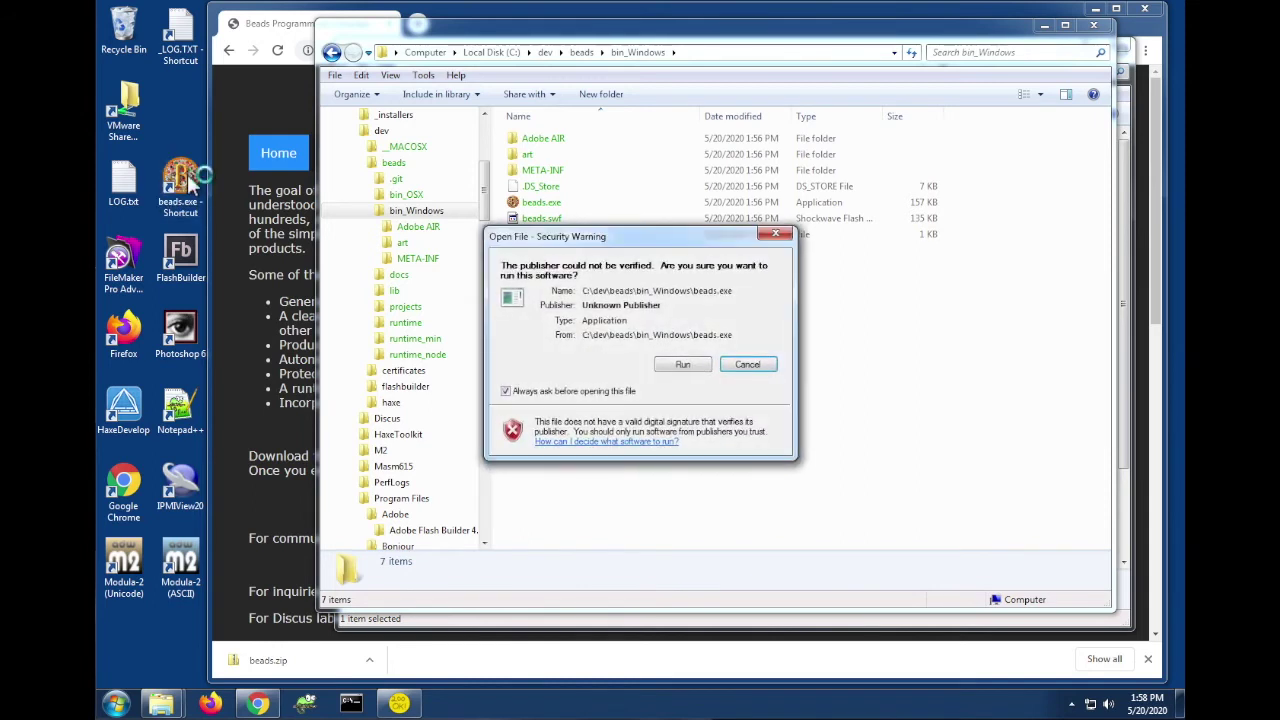
left_click(684, 366)
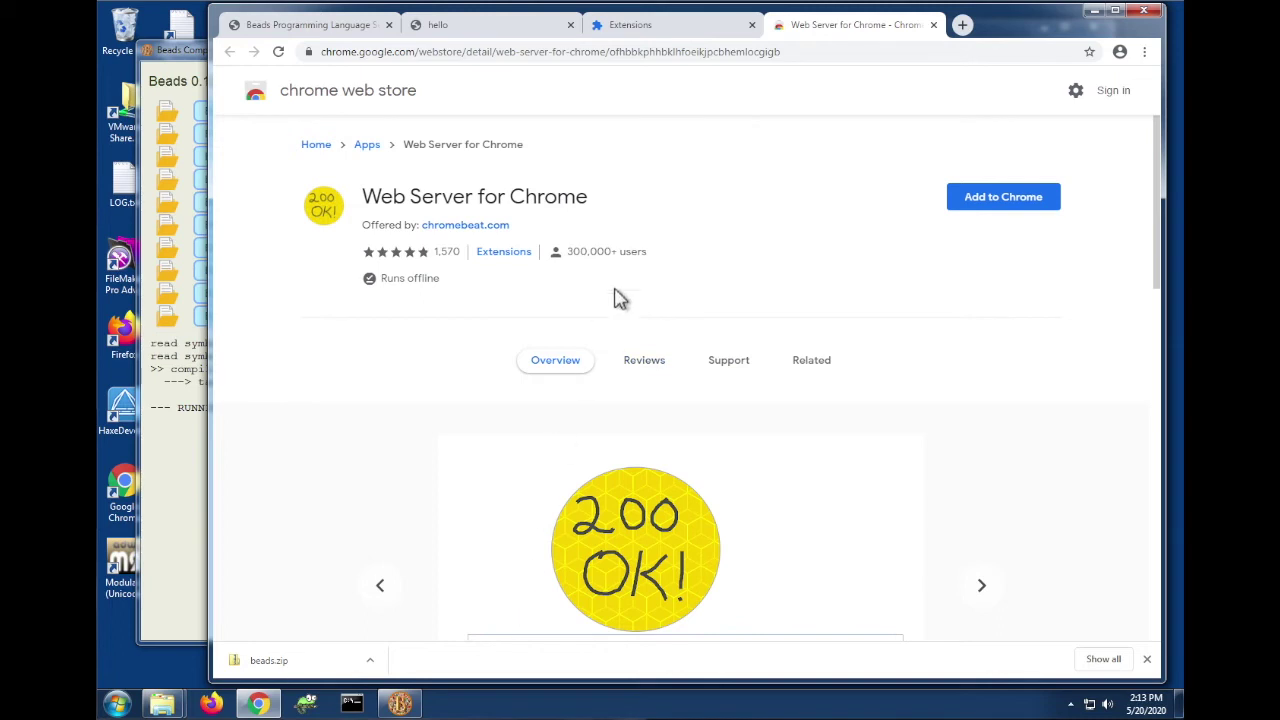
Step: Install the Web Server for Chrome app from its Chrome Web Store page, accepting the requested permissions
left_click(791, 47)
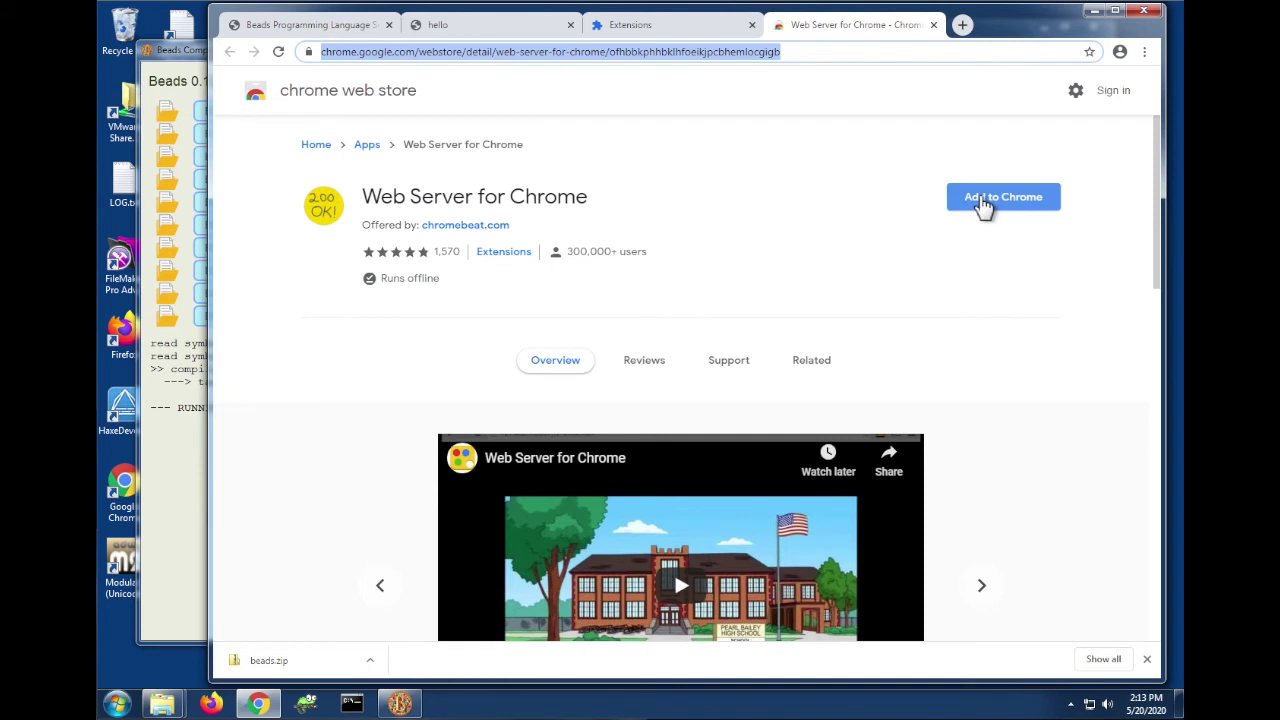
left_click(985, 200)
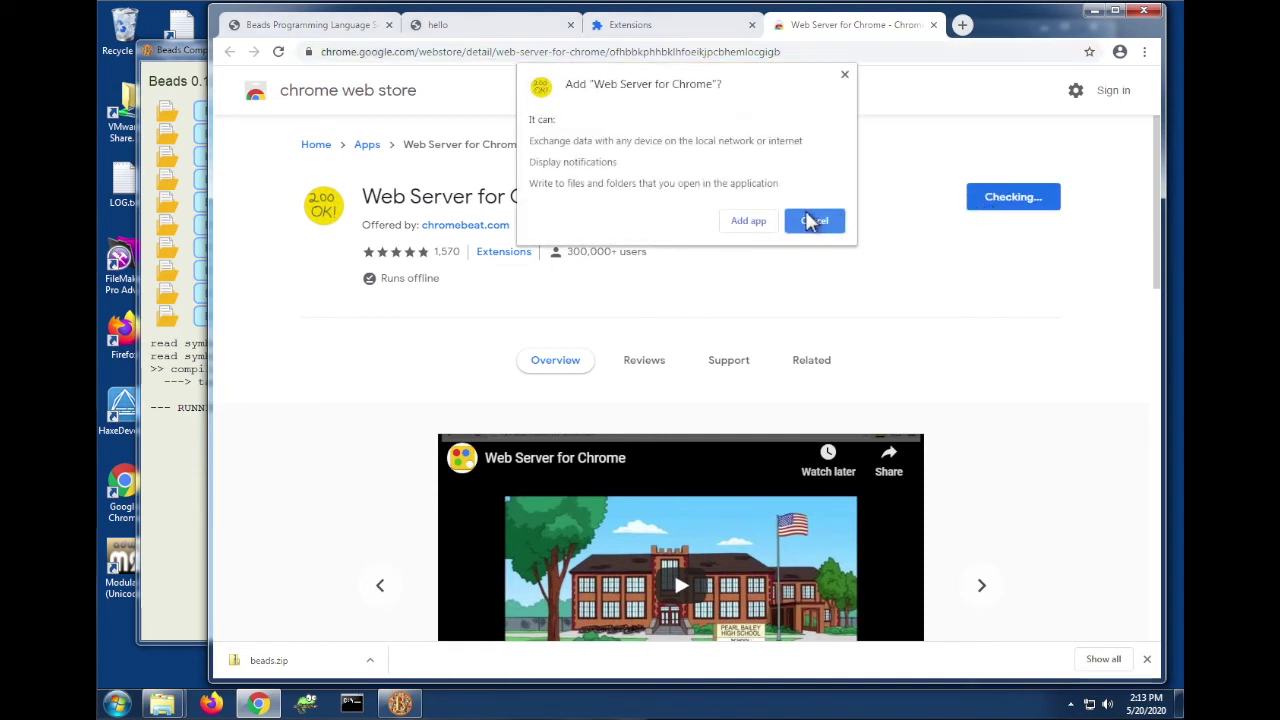
left_click(752, 222)
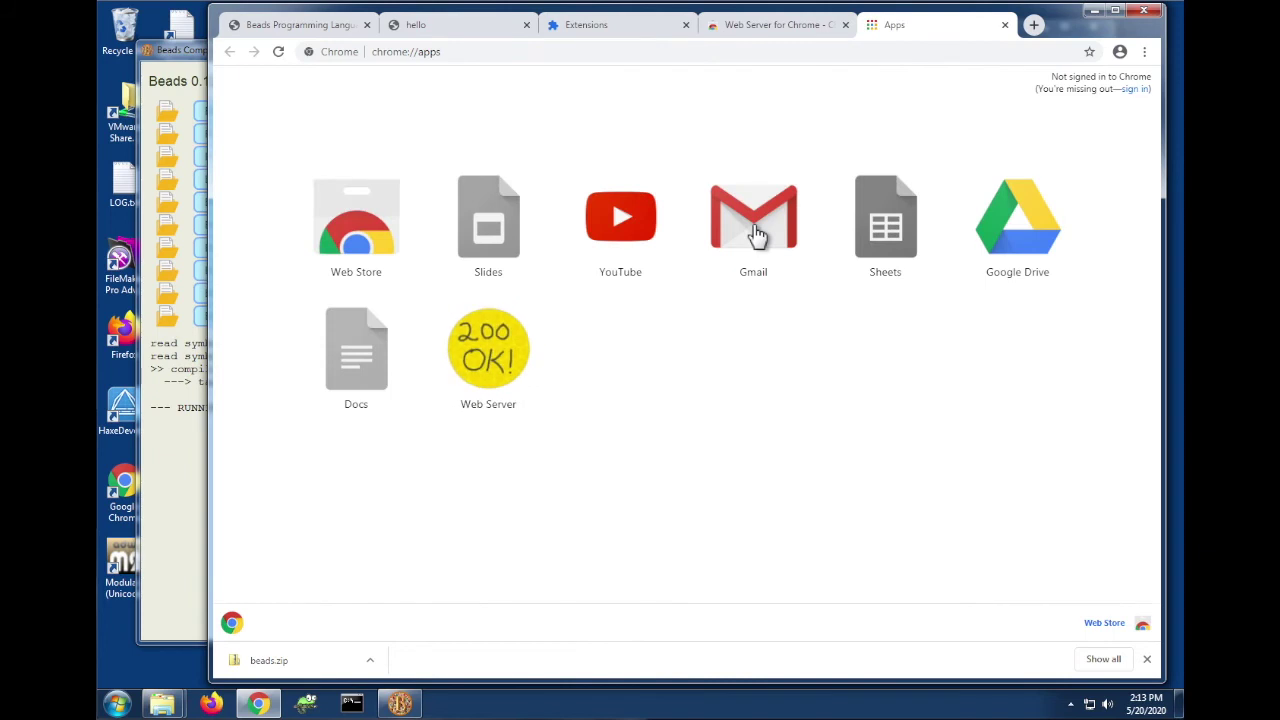
Step: Launch the Web Server app and choose the beads folder inside dev on Local Disk (C:) as its served folder
left_click(486, 364)
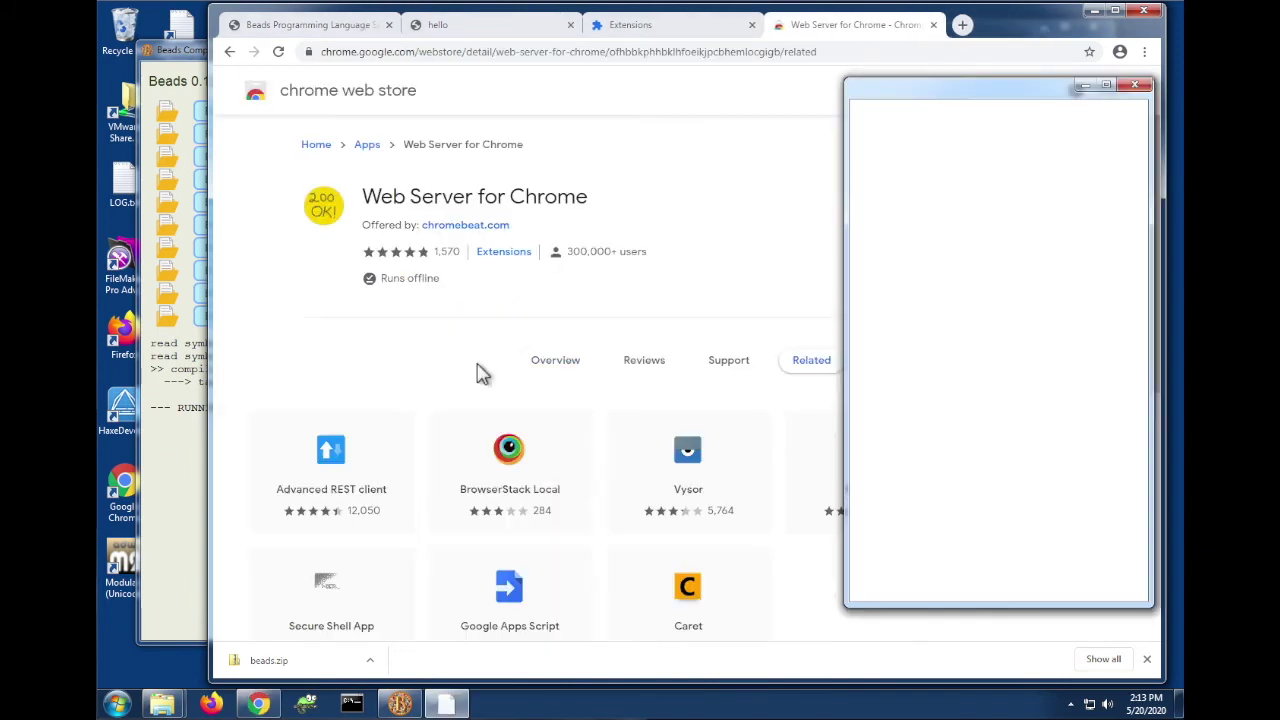
left_click(955, 288)
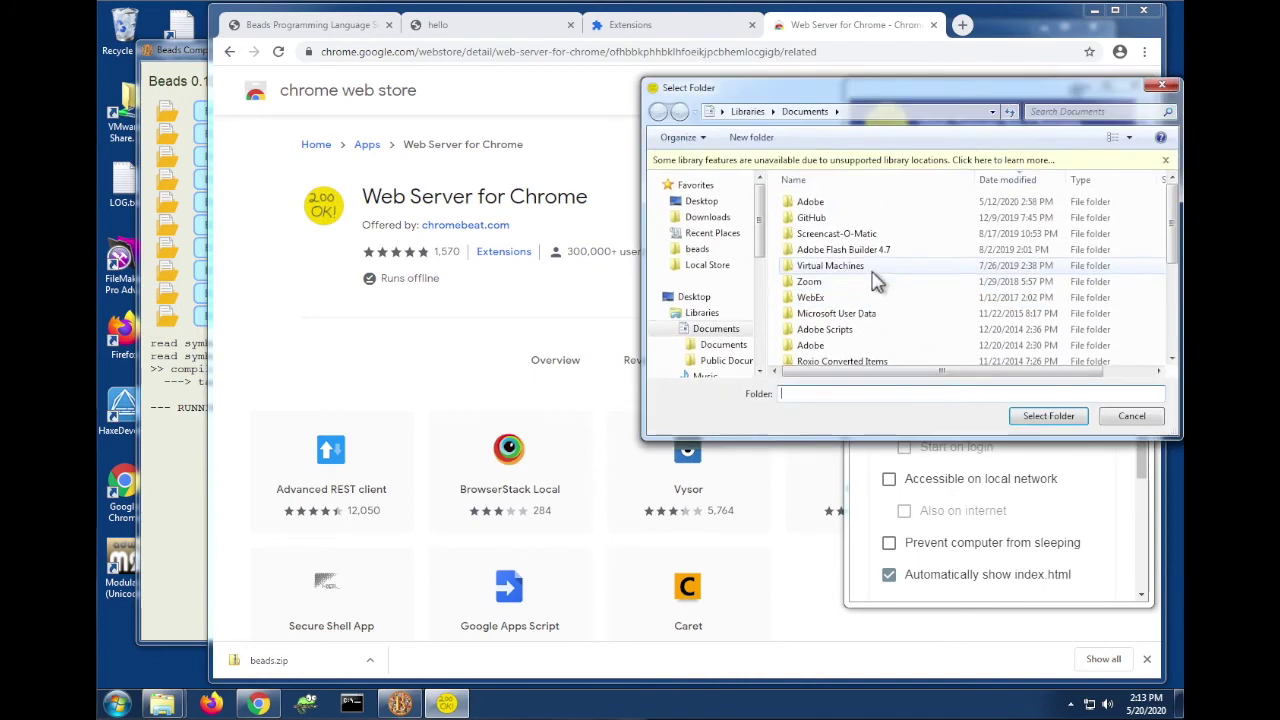
left_click_drag(762, 258, 764, 318)
left_click(722, 328)
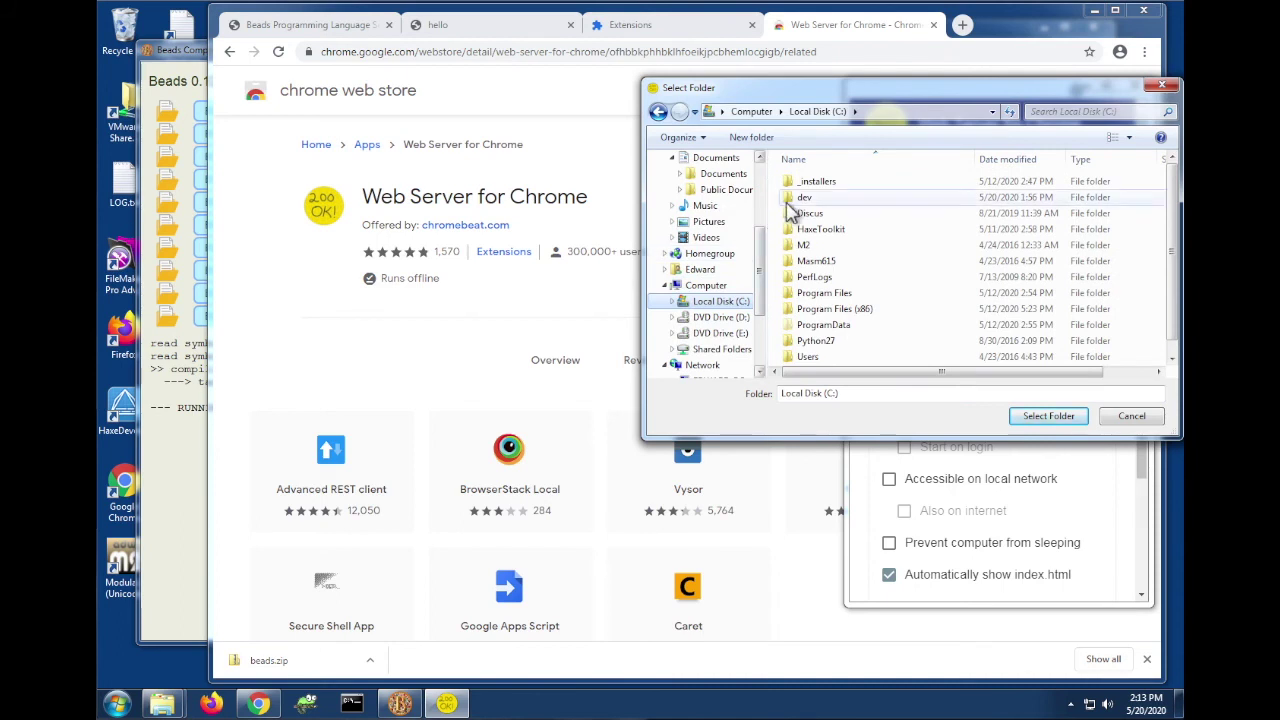
double_click(787, 200)
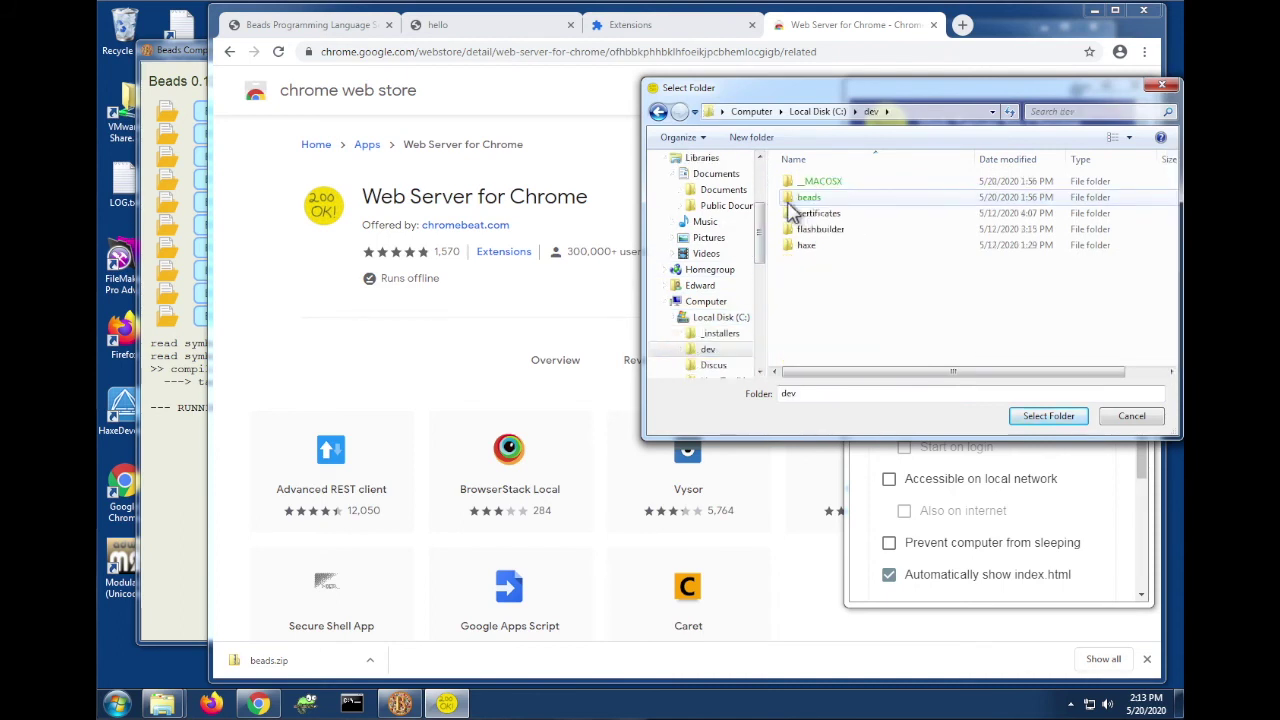
left_click(789, 200)
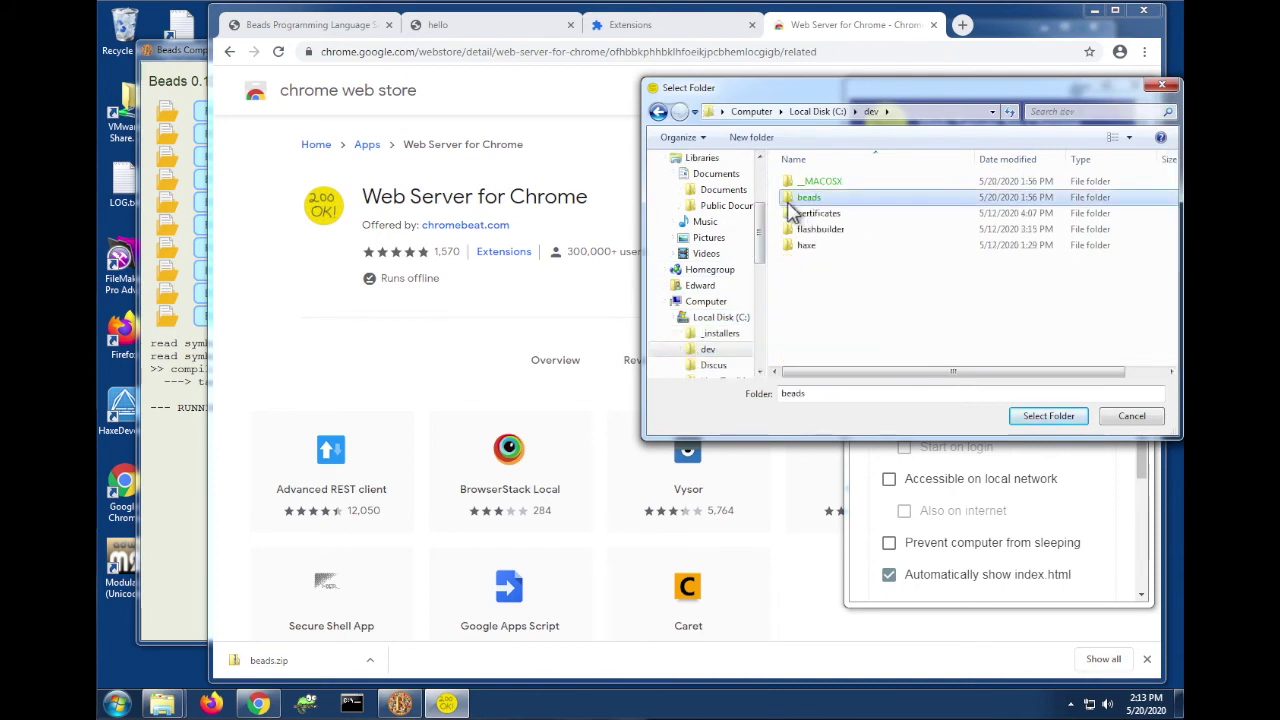
left_click(1045, 416)
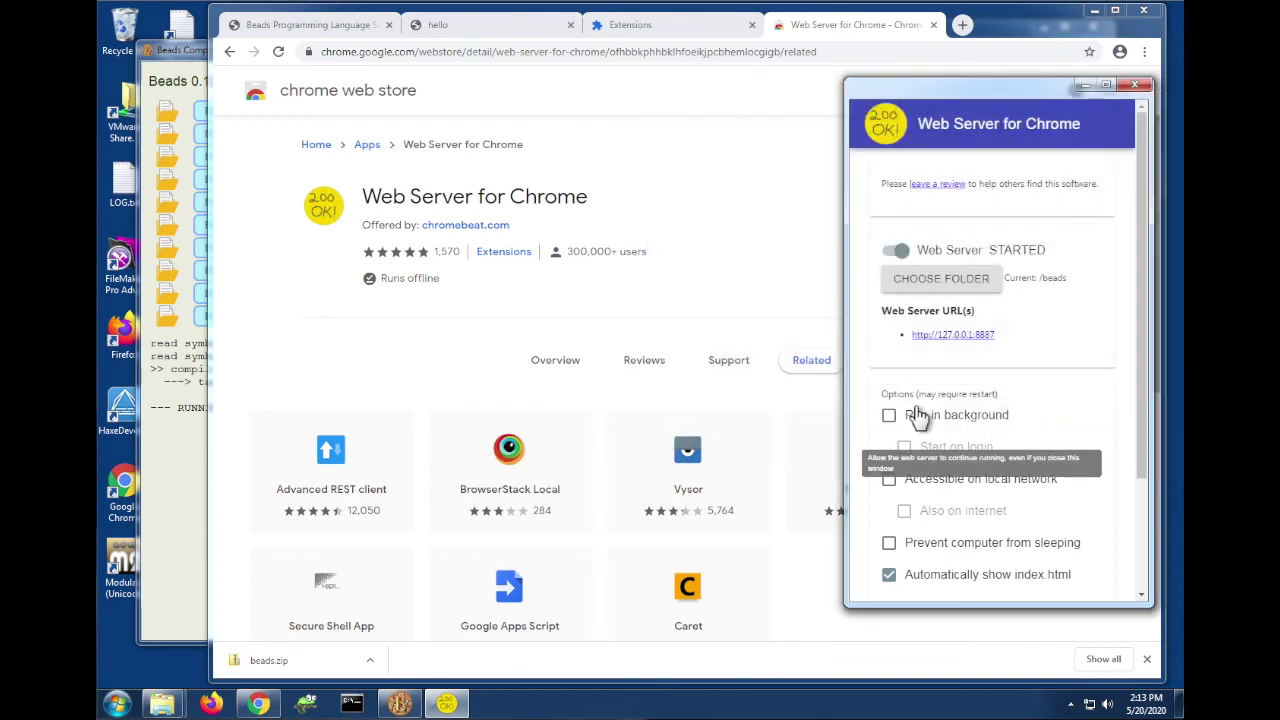
Step: Set the web server to run in background and start on login, check its remaining options, and close its window
left_click(890, 418)
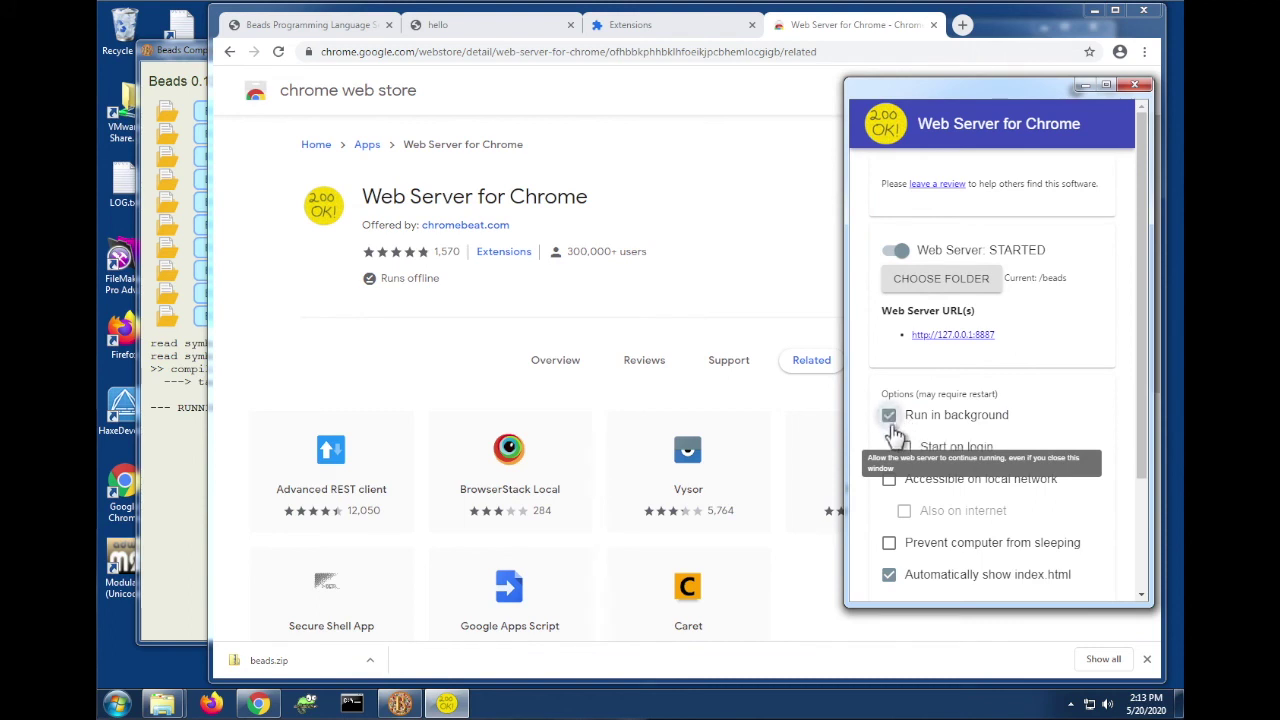
left_click(910, 450)
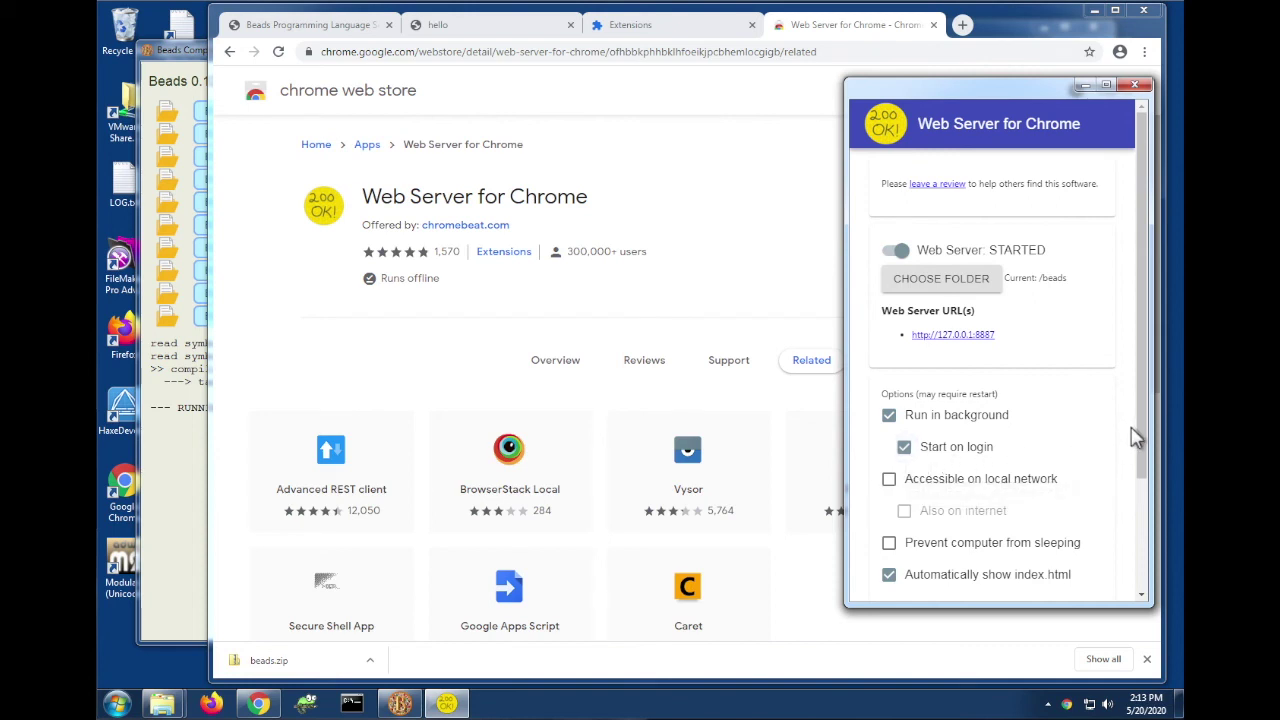
left_click_drag(1142, 425, 1140, 505)
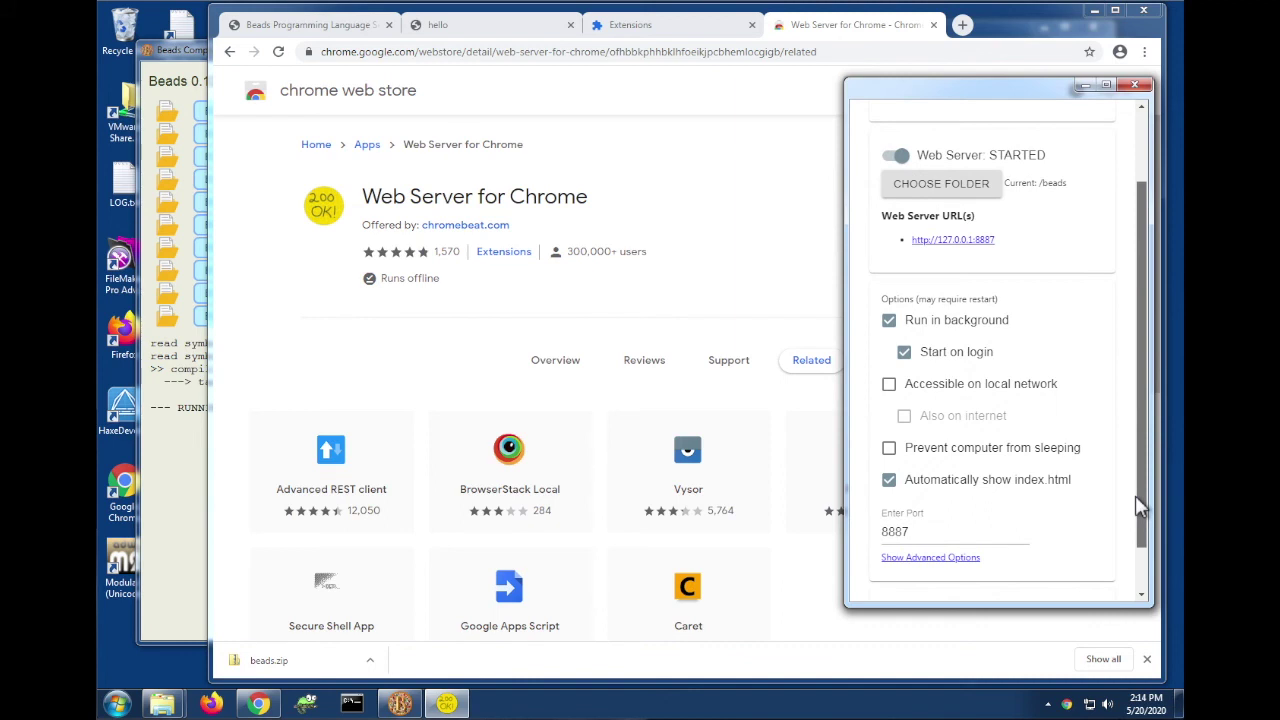
left_click(1138, 88)
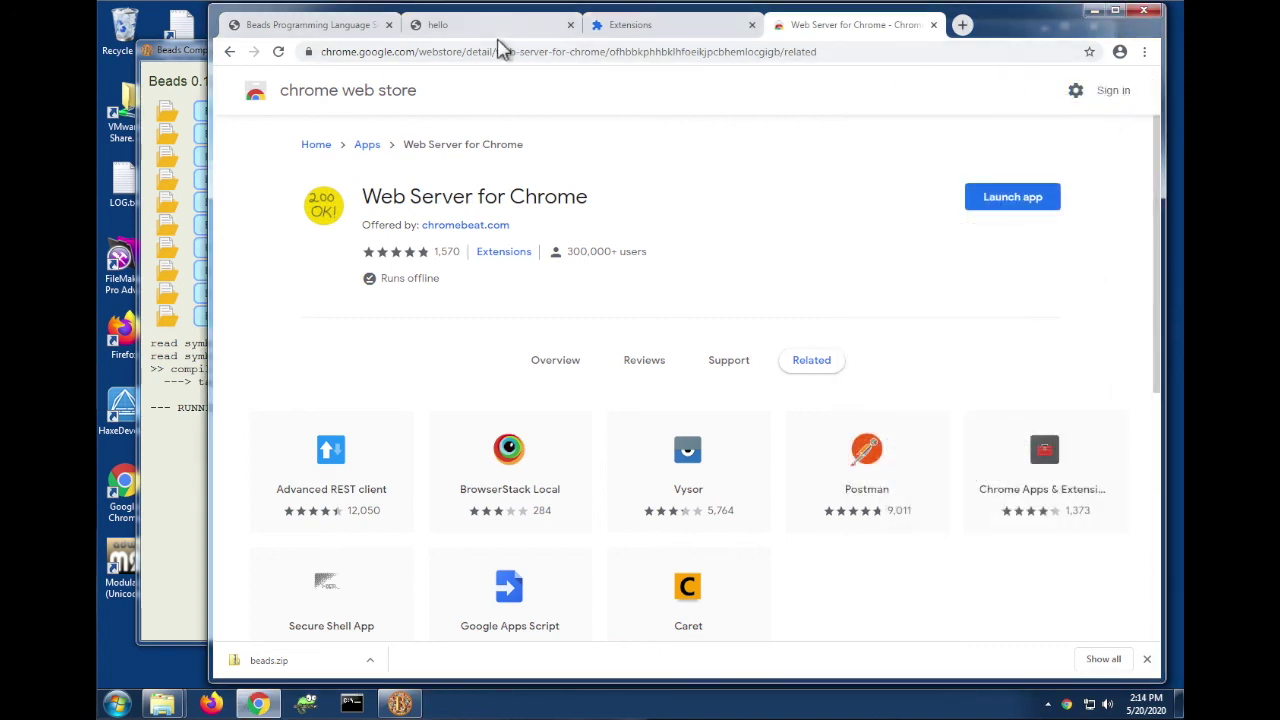
Step: Switch to the Beads Compiler and run the hello project with the HTML target via localhost
left_click(200, 62)
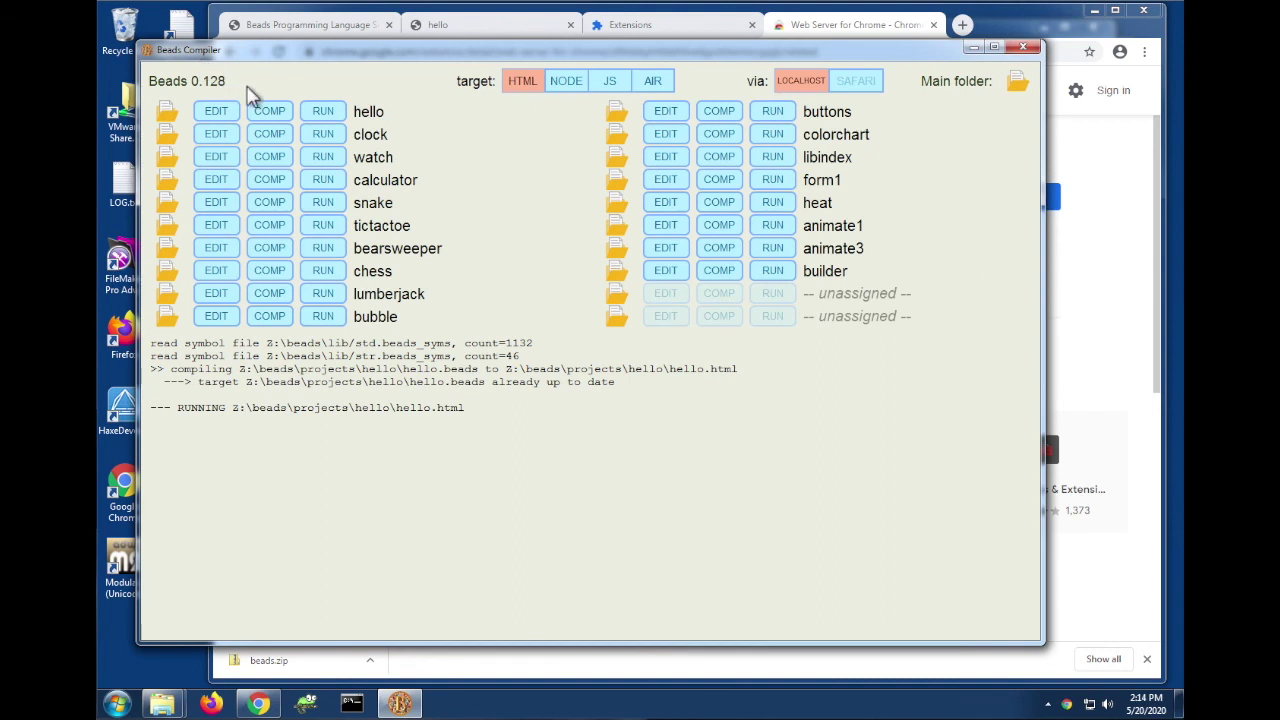
left_click(323, 117)
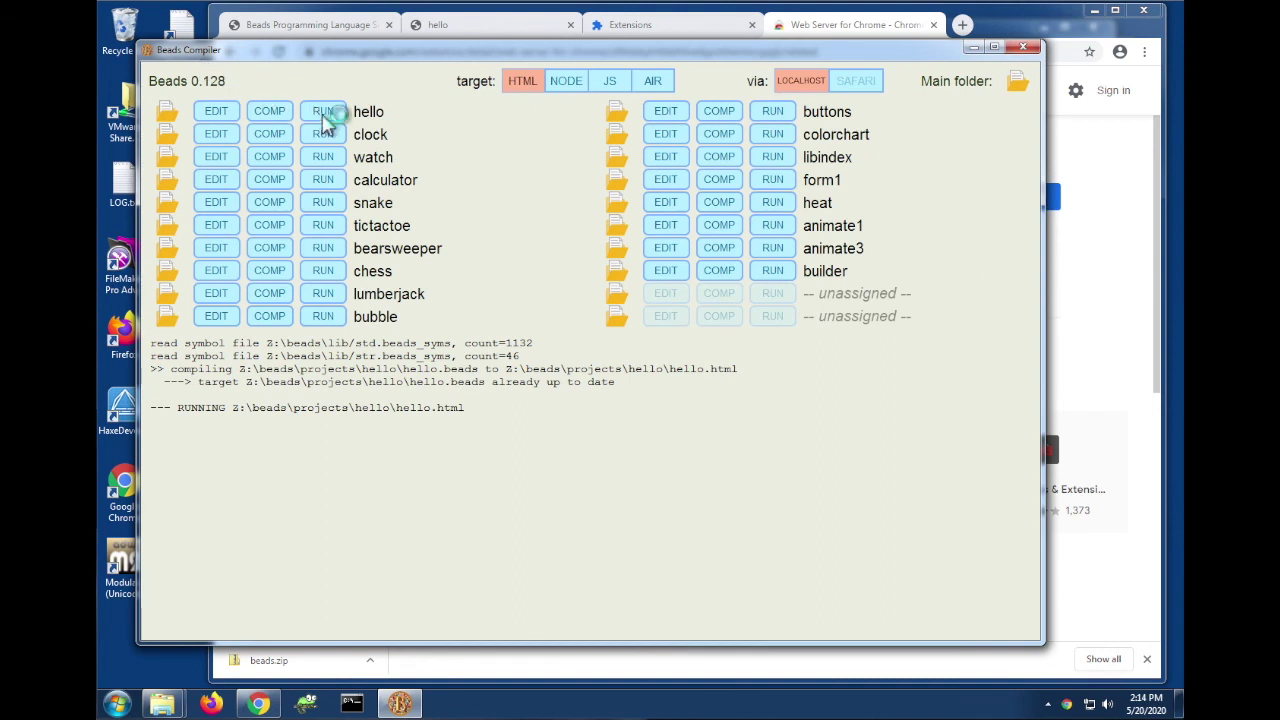